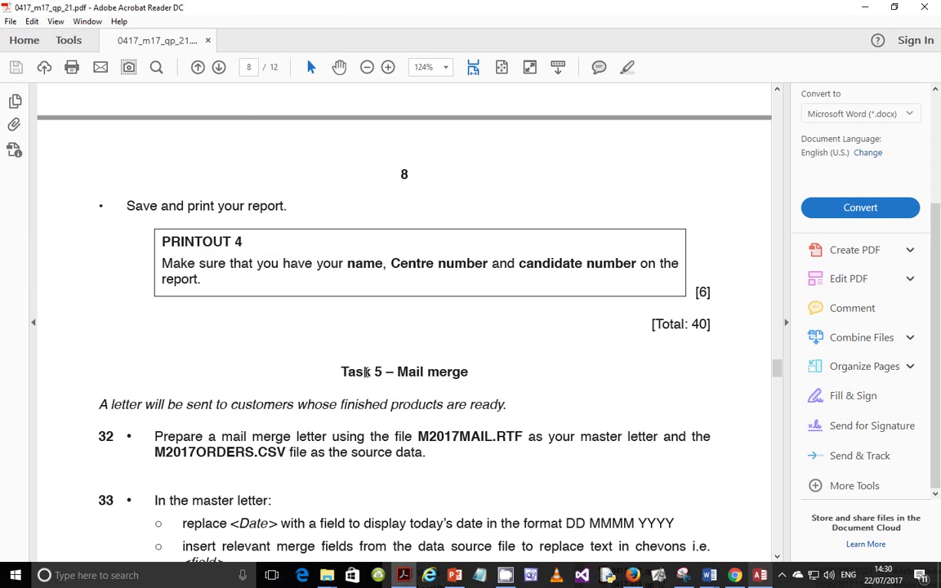
Scroll the exam paper to page 8, showing Task 5 Mail merge, questions 32–33 and Evidence 9
scroll(399, 445, down, 4)
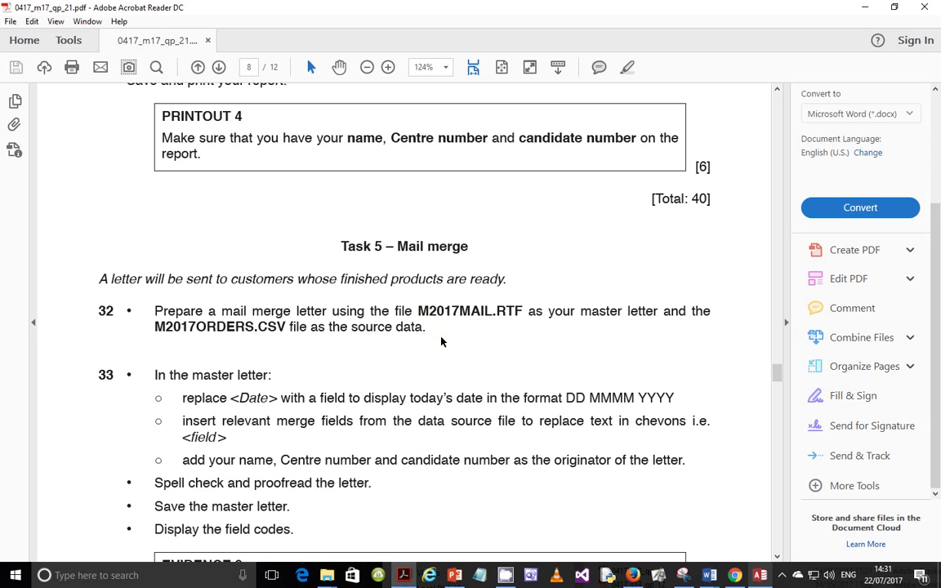
scroll(441, 341, down, 3)
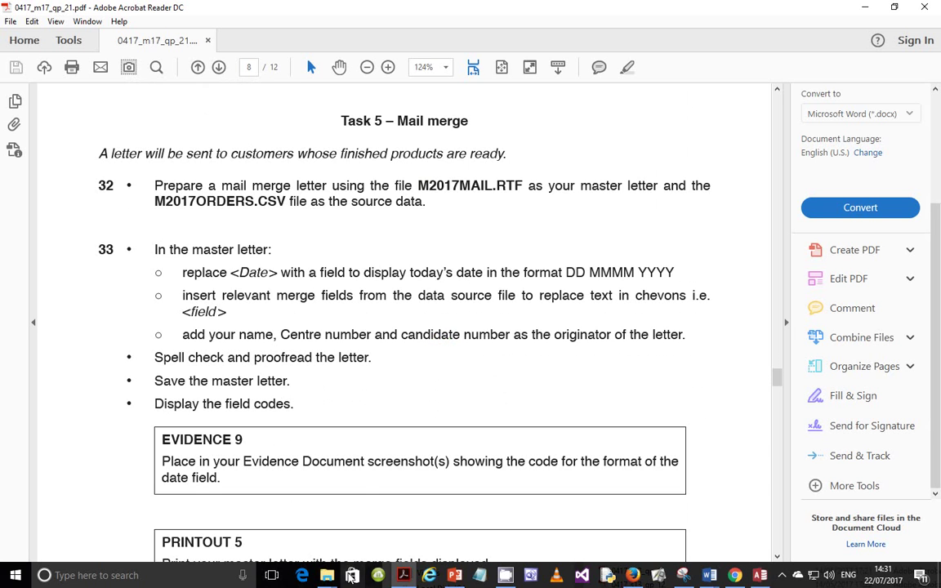
Open the M2017MAIL letter in Word from the Tutorials folder
mouse_move(326, 575)
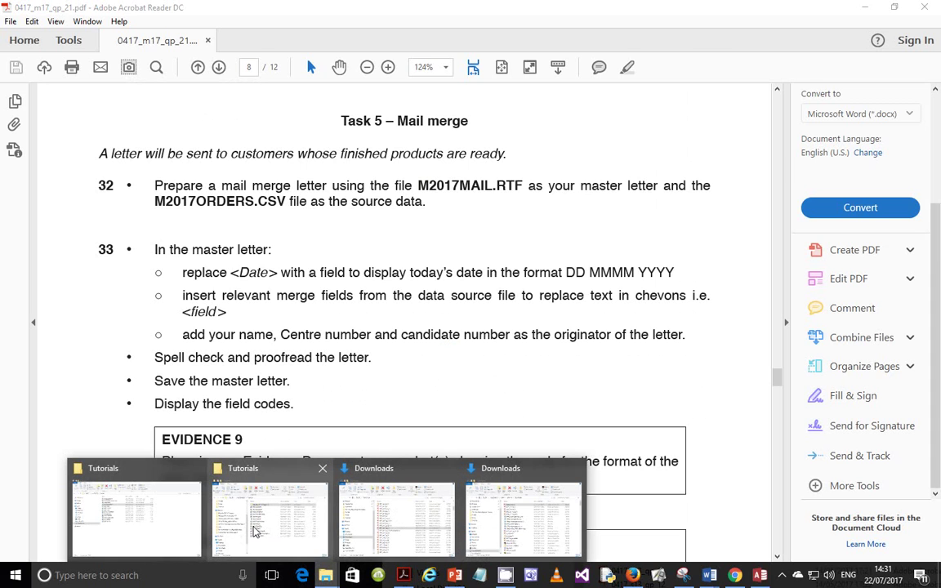
mouse_move(258, 524)
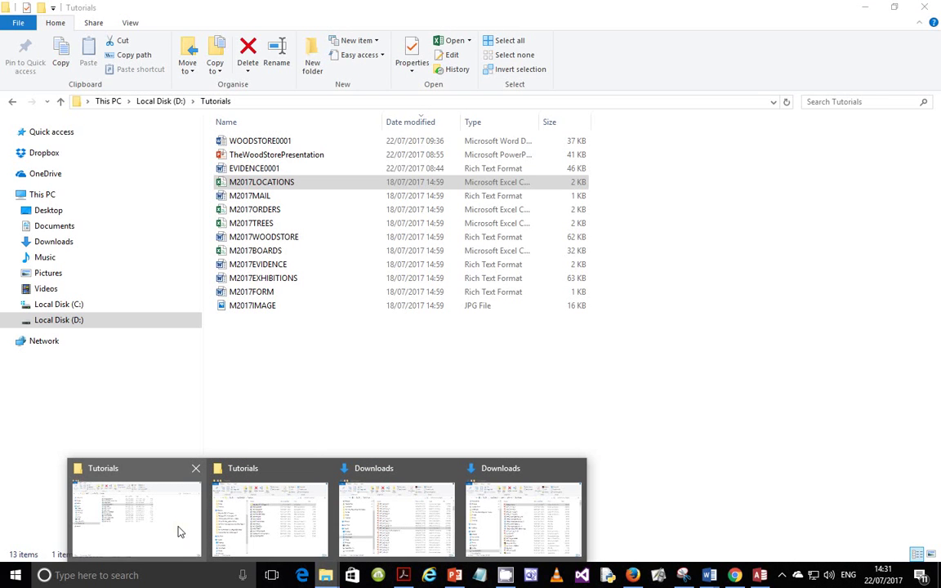
click(180, 532)
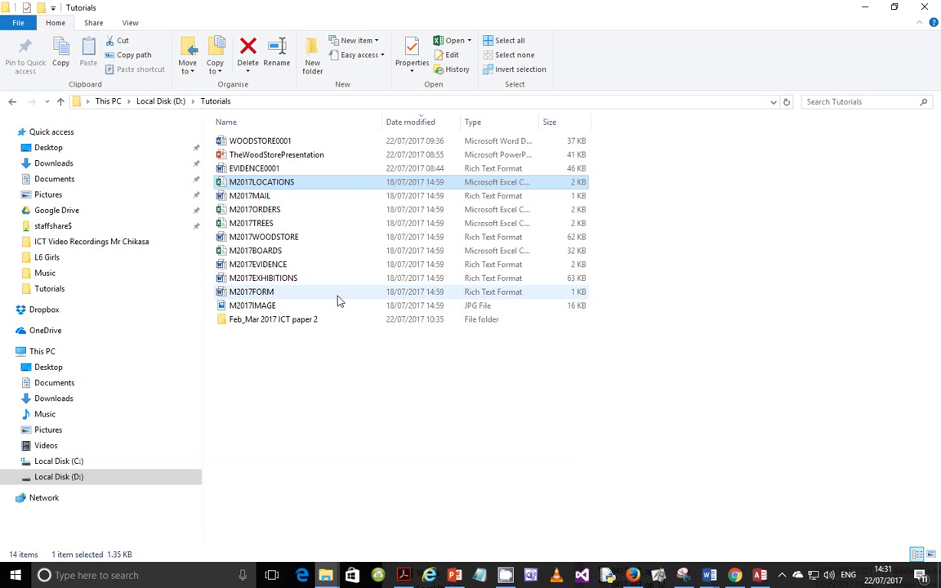
click(300, 199)
double_click(300, 199)
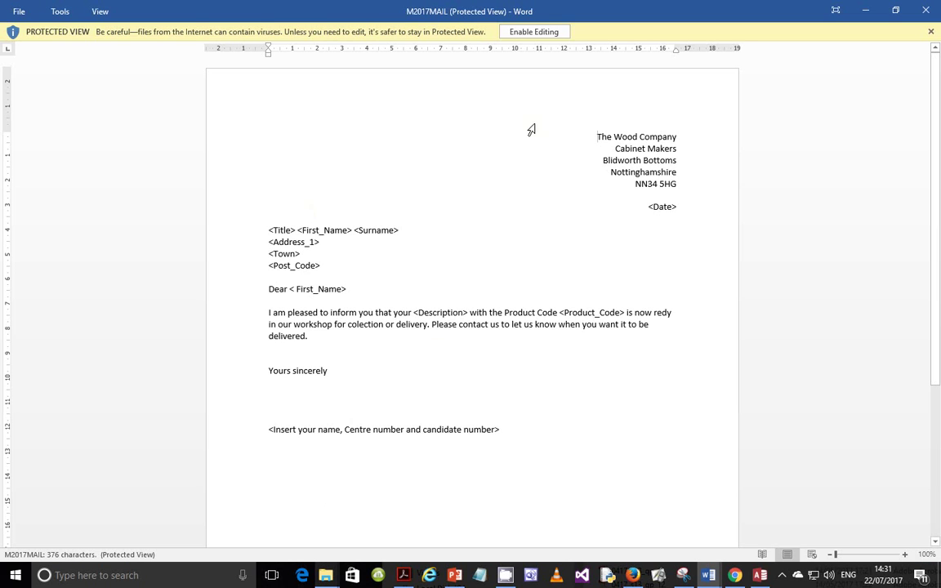
Enable editing on the letter and choose an existing list as the mail merge recipients
click(531, 32)
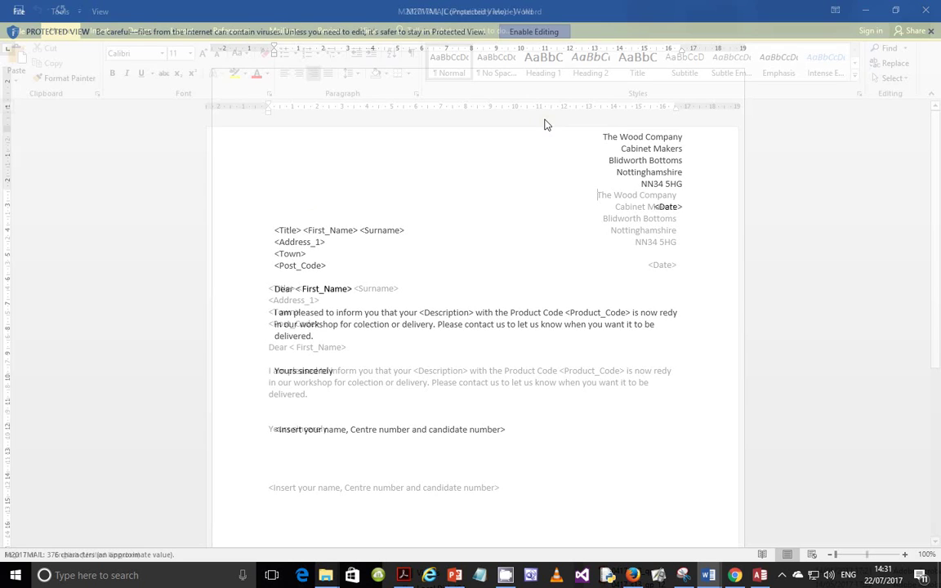
click(283, 30)
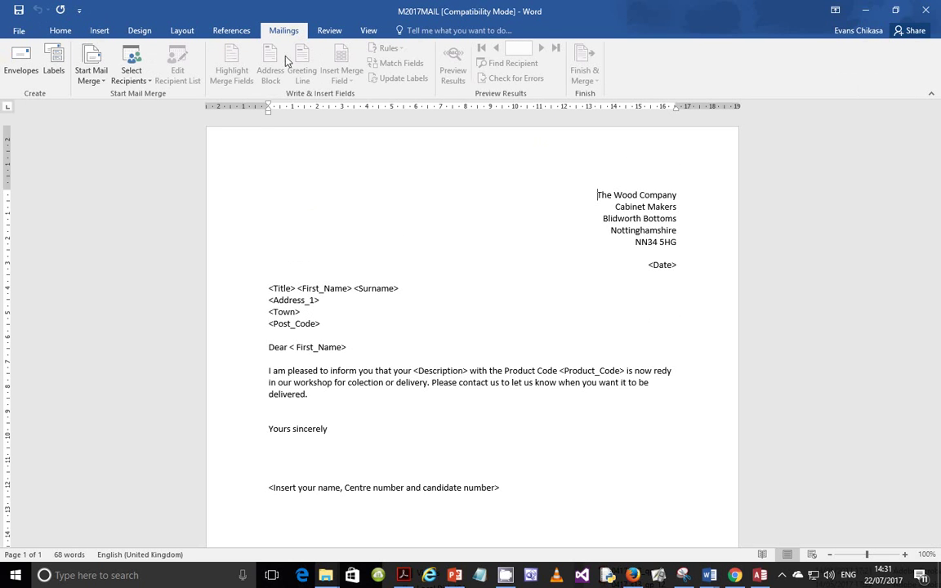
click(135, 80)
click(160, 107)
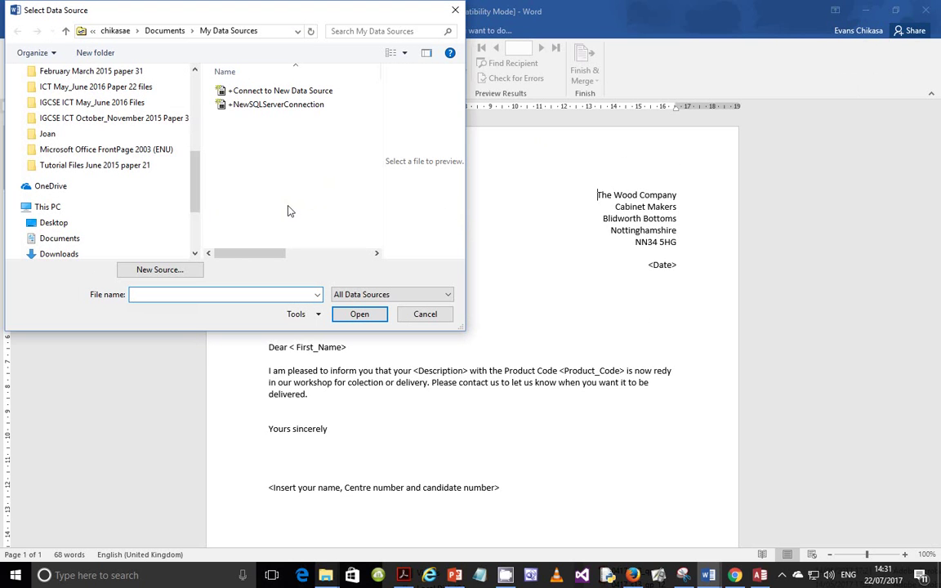
scroll(164, 211, down, 1)
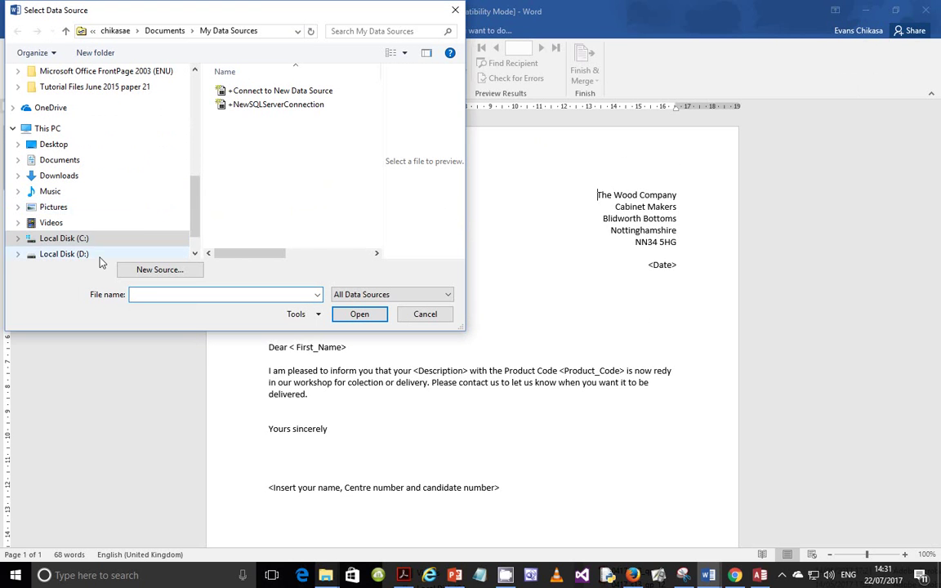
click(64, 253)
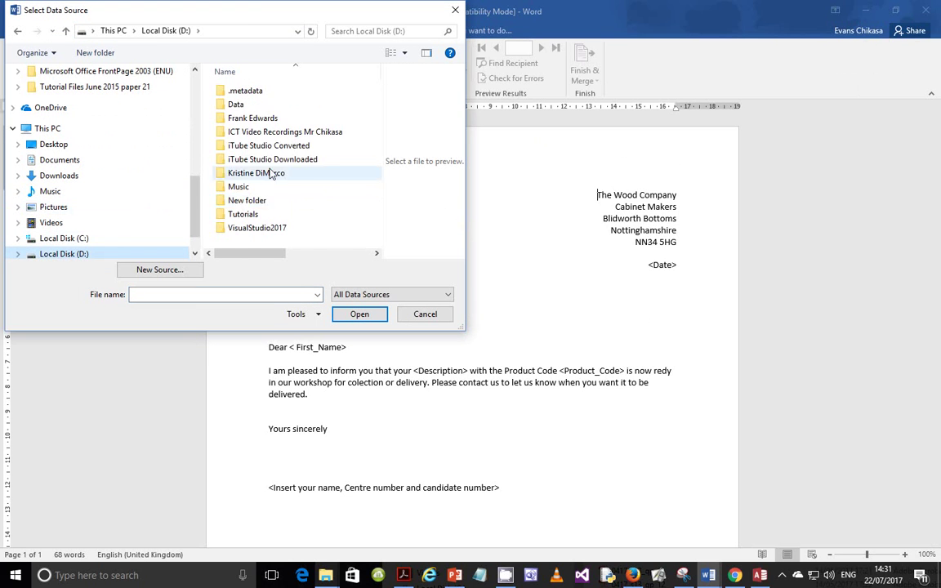
Attach M2017ORDERS from D:\Tutorials as the recipient data, then return to the exam paper
double_click(245, 213)
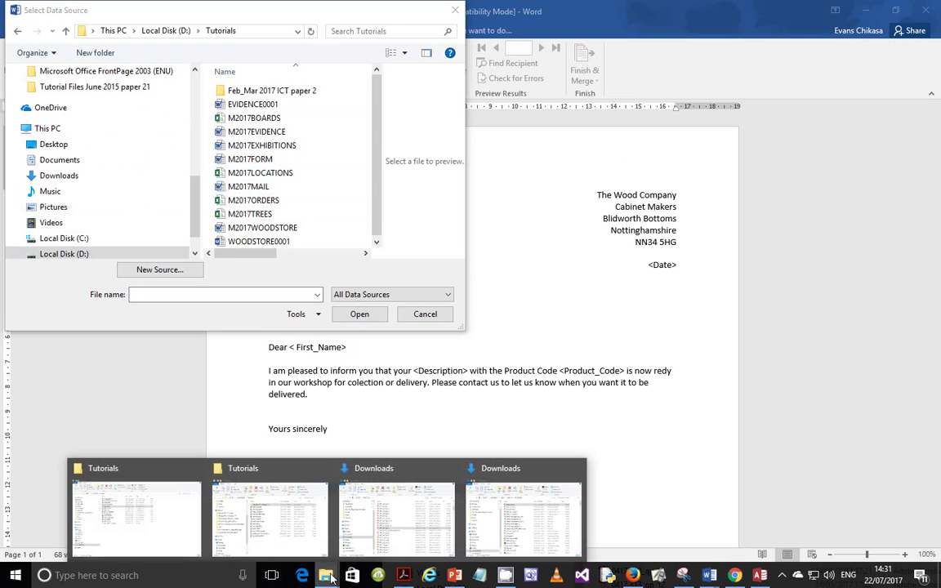
click(403, 574)
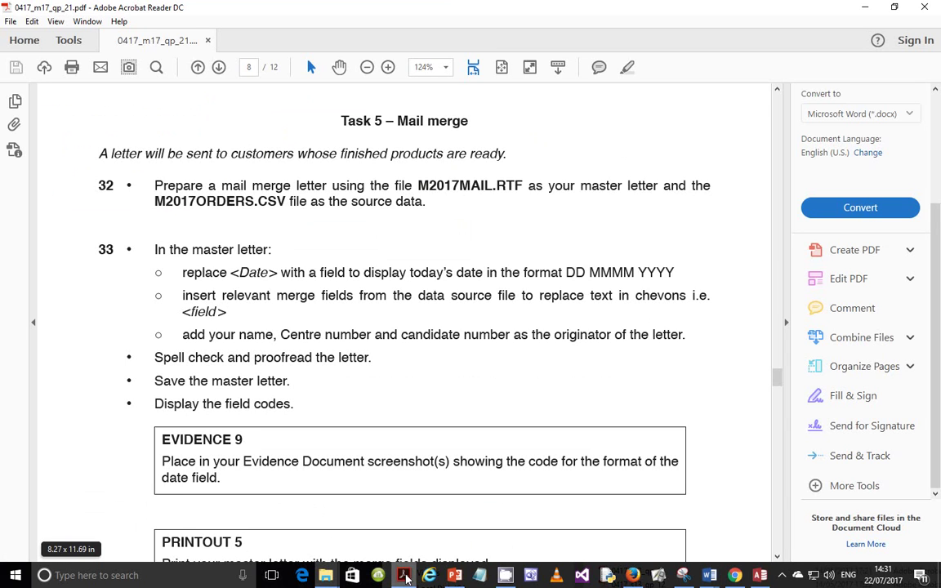
click(403, 575)
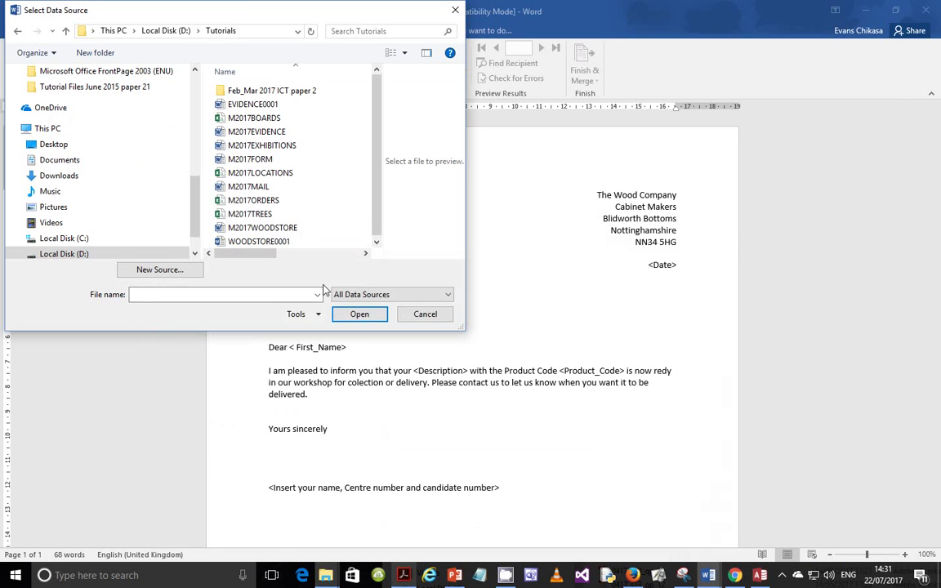
double_click(271, 203)
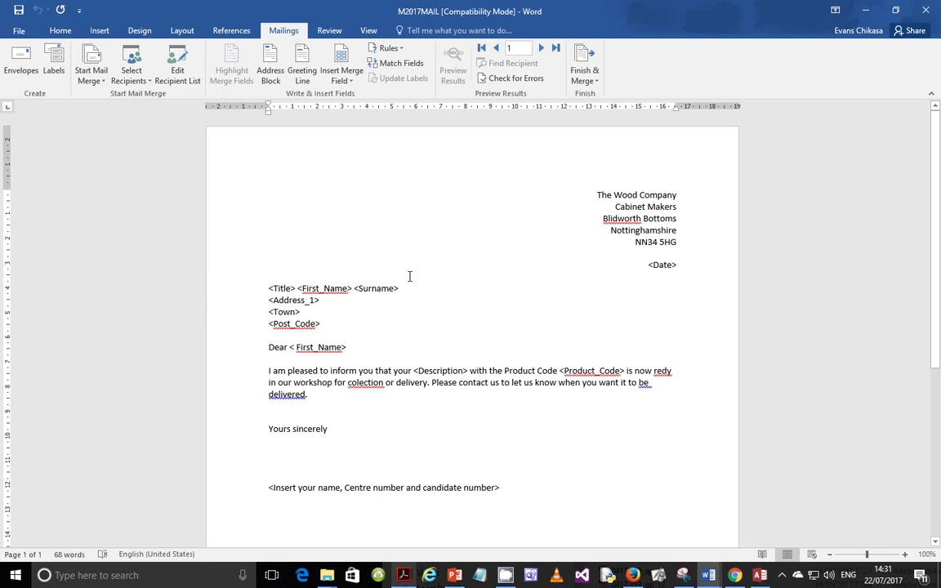
key(alt+Tab)
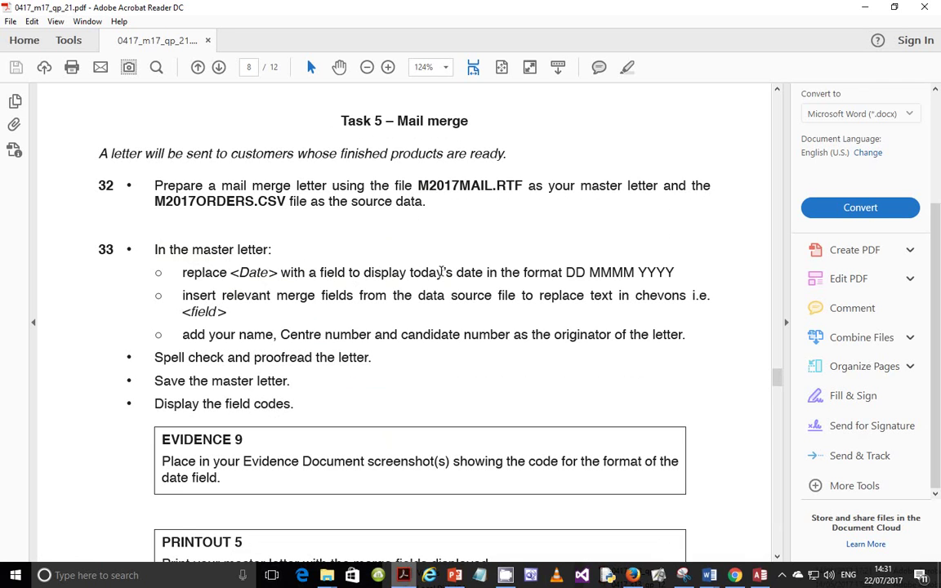
drag(565, 272, 674, 272)
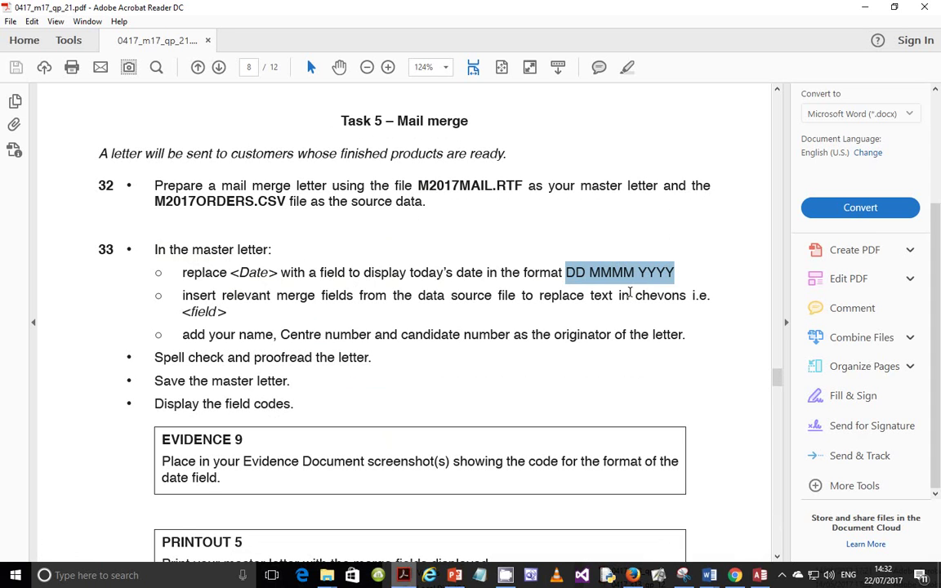
click(610, 274)
double_click(611, 274)
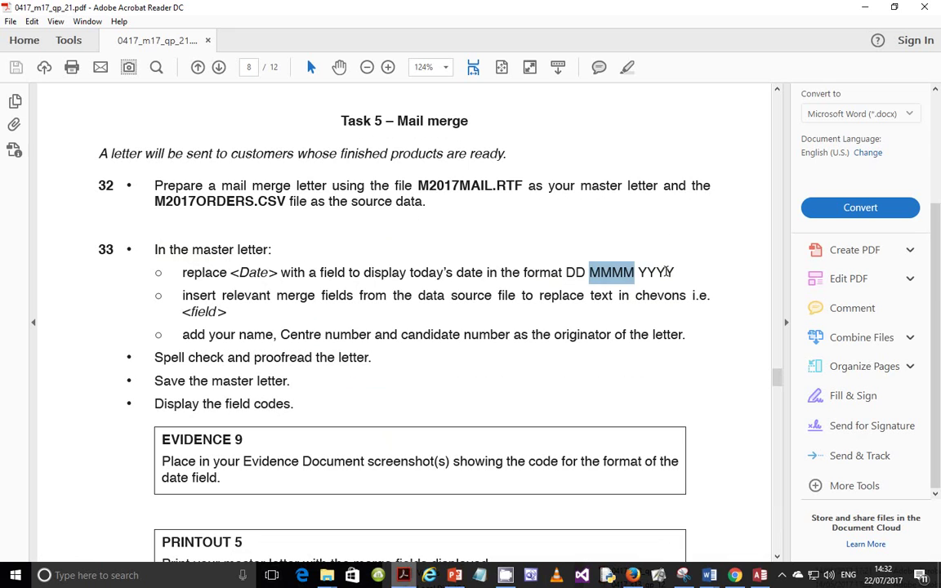
double_click(667, 272)
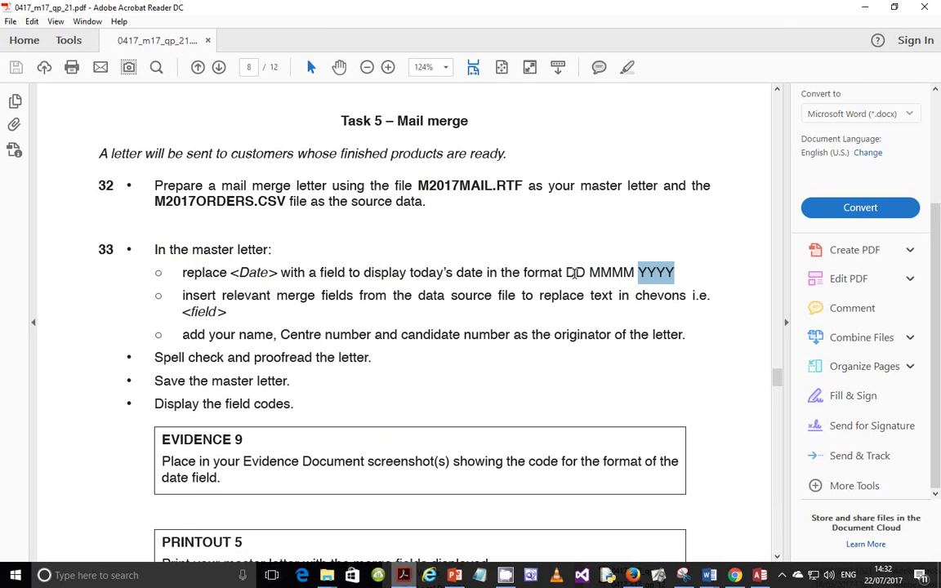
double_click(577, 276)
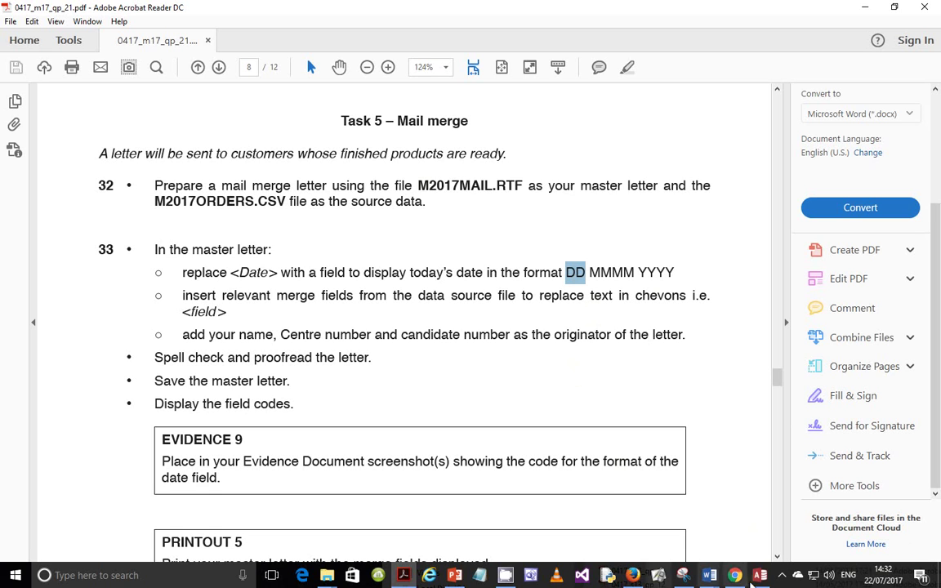
click(479, 334)
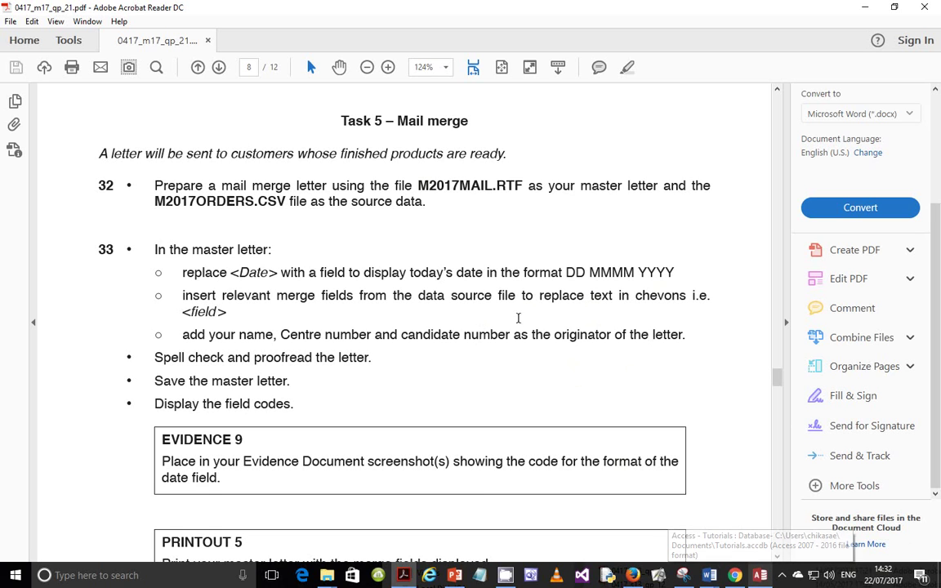
mouse_move(708, 575)
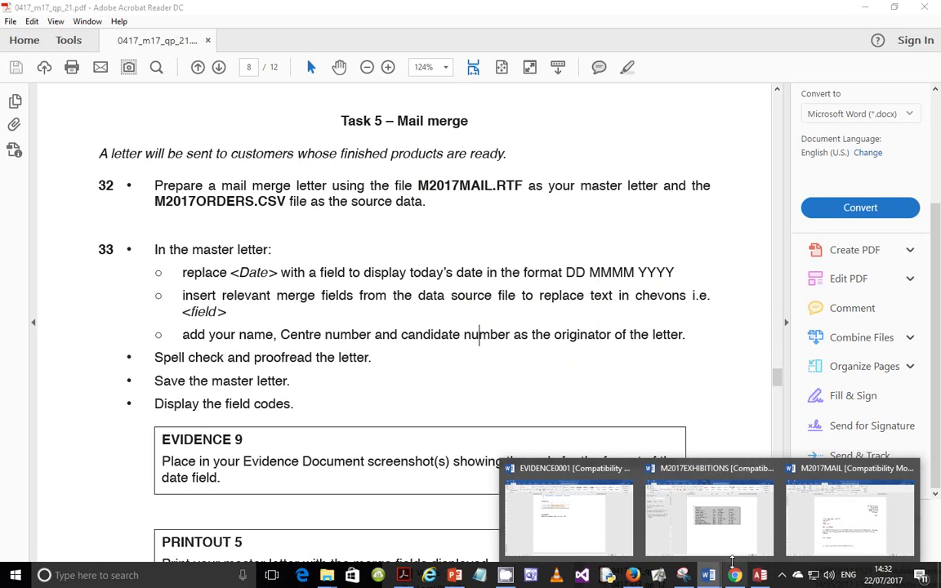
click(829, 513)
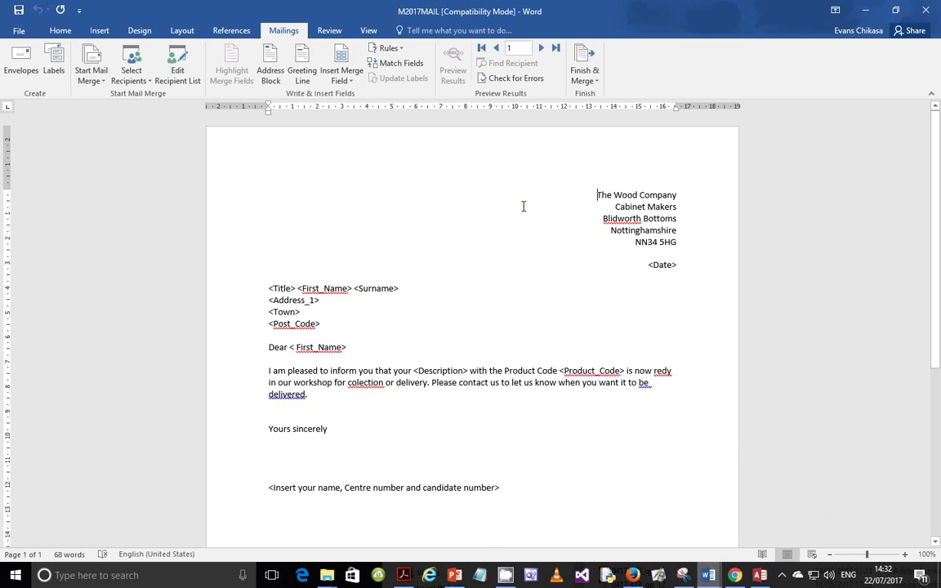
click(666, 263)
double_click(674, 265)
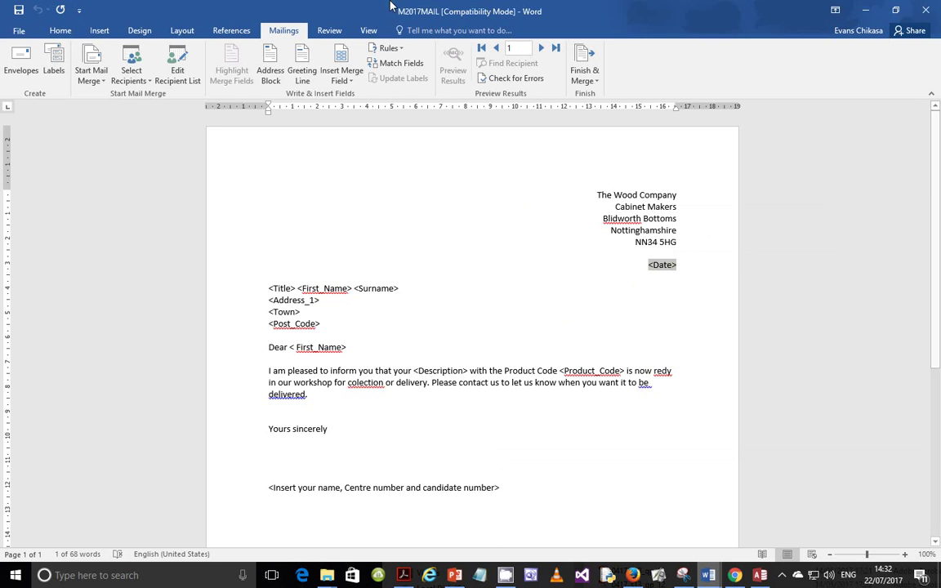
click(96, 30)
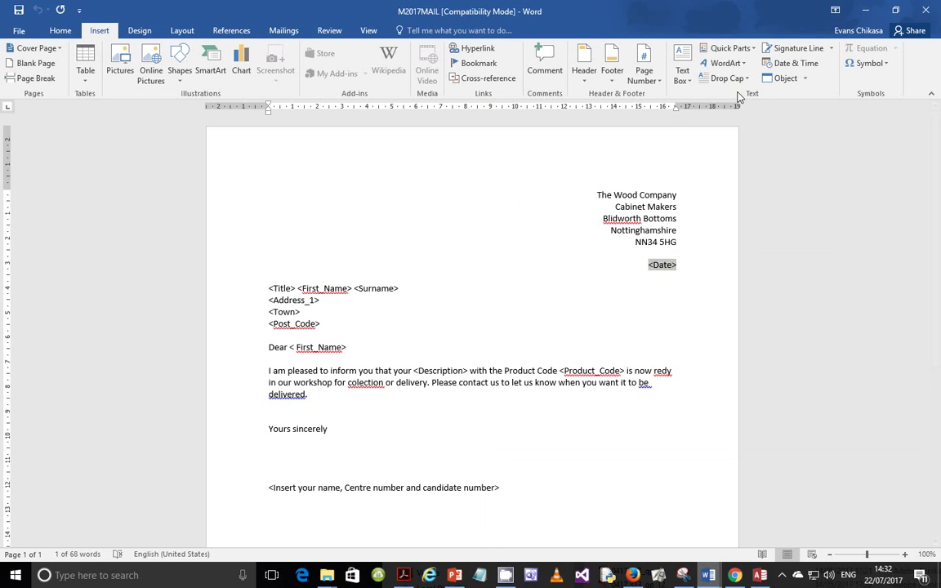
click(750, 50)
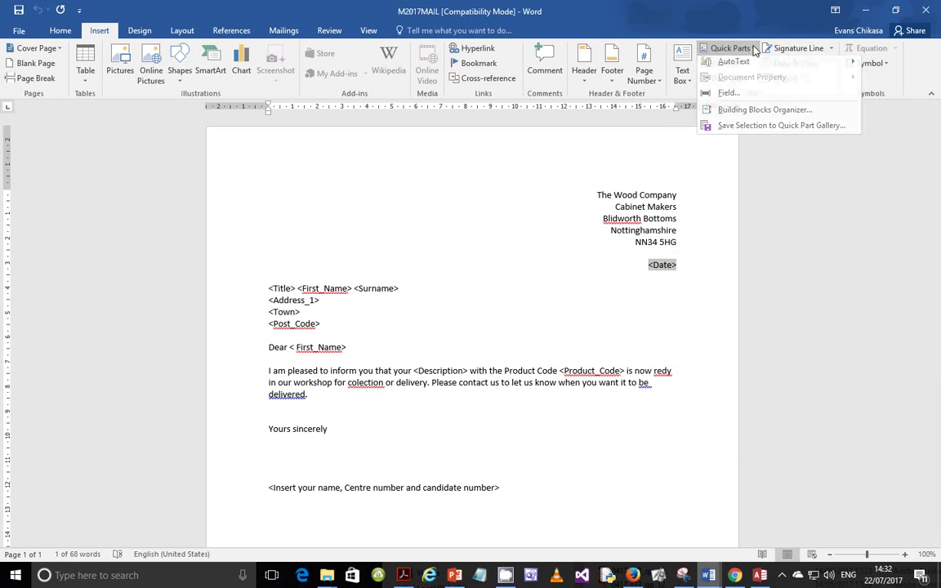
click(739, 99)
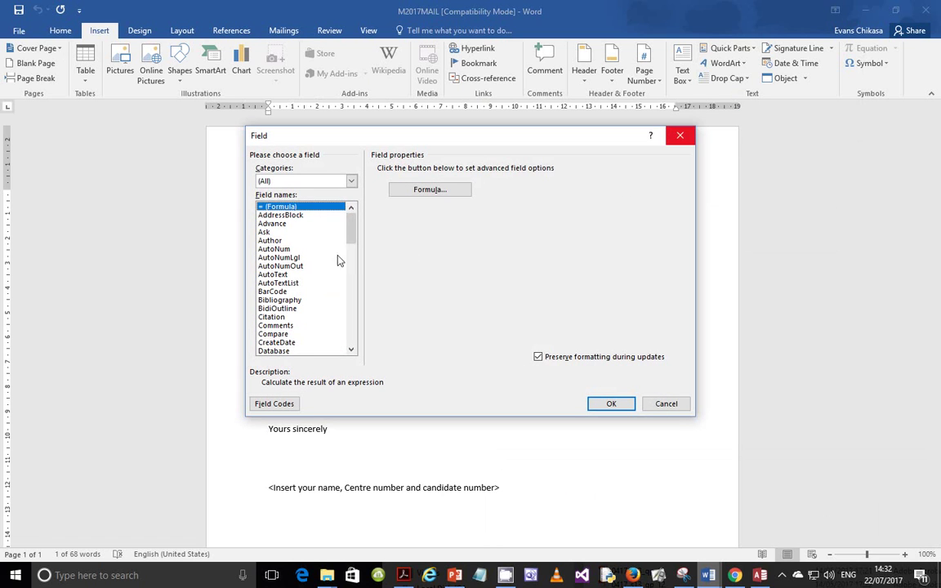
scroll(281, 304, down, 3)
click(266, 283)
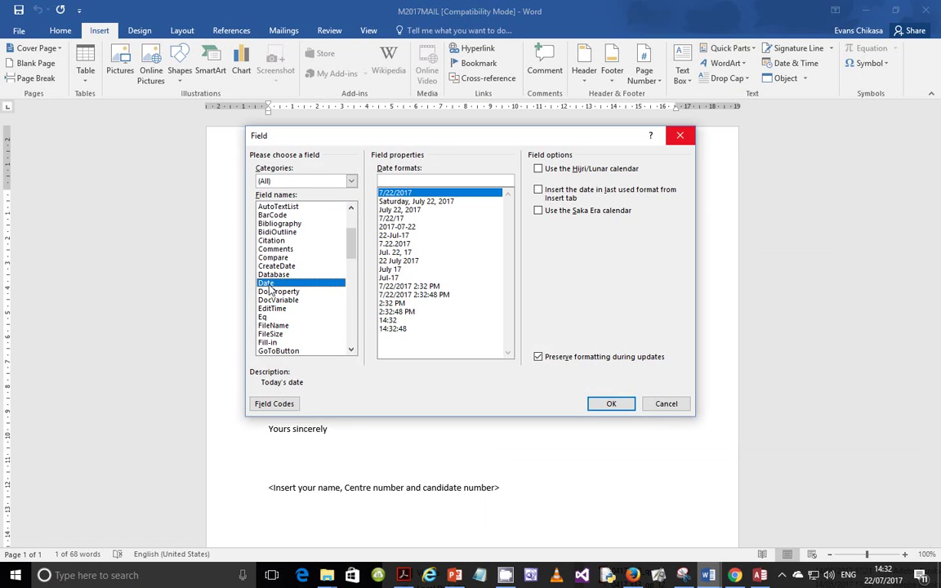
click(413, 203)
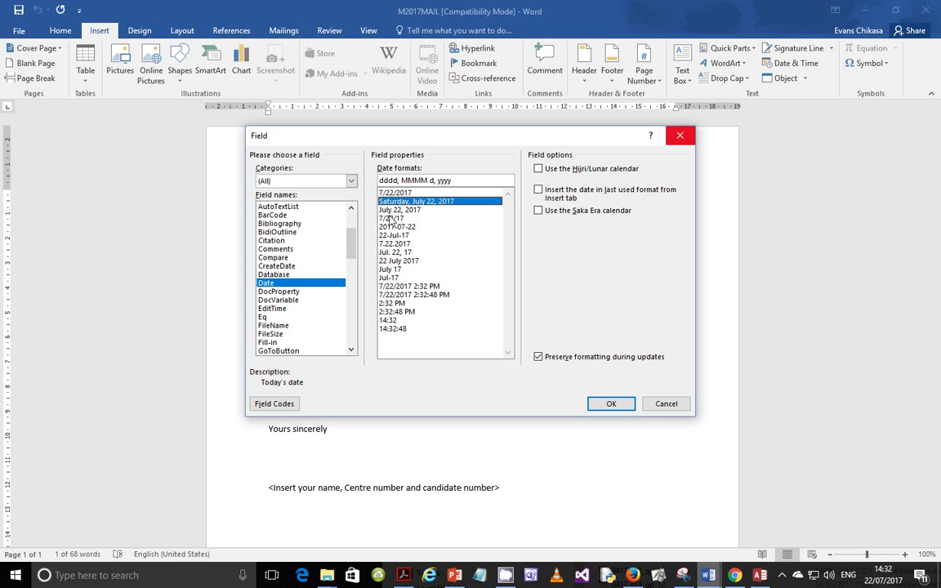
click(392, 209)
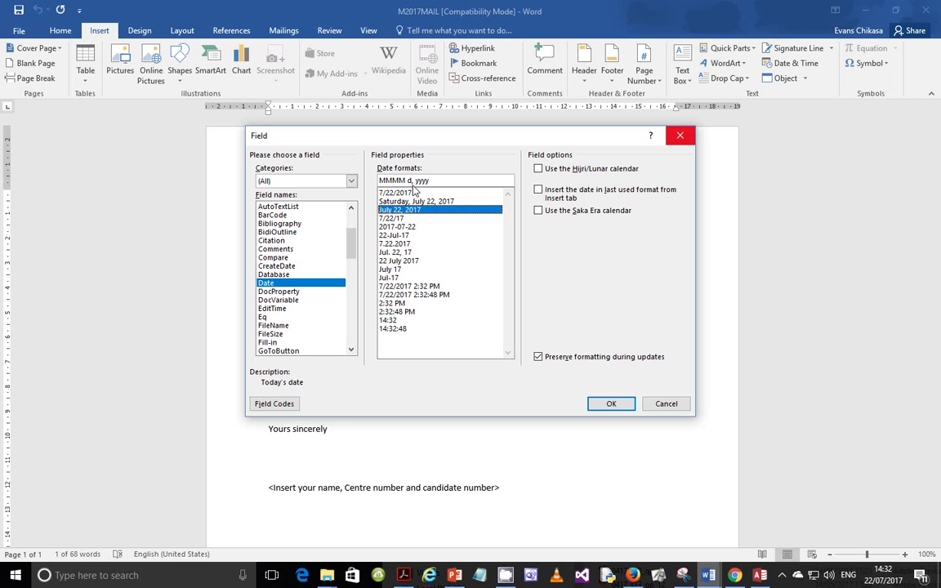
click(398, 236)
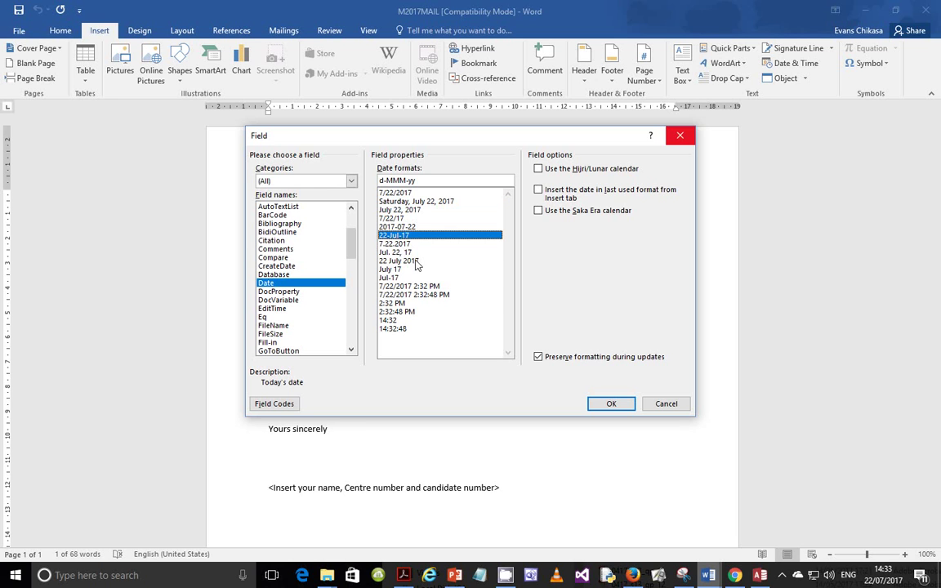
click(401, 253)
click(400, 261)
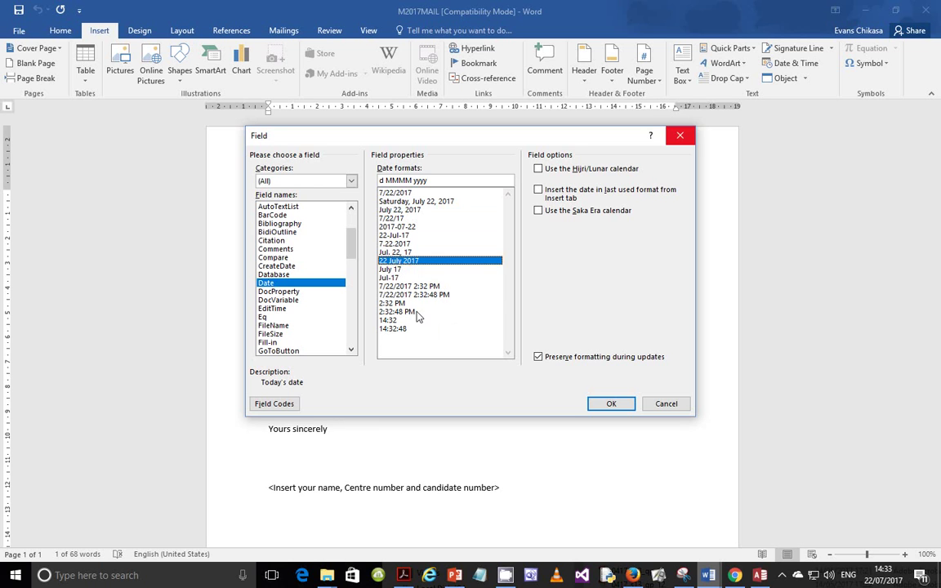
click(408, 268)
click(401, 261)
click(539, 170)
click(539, 169)
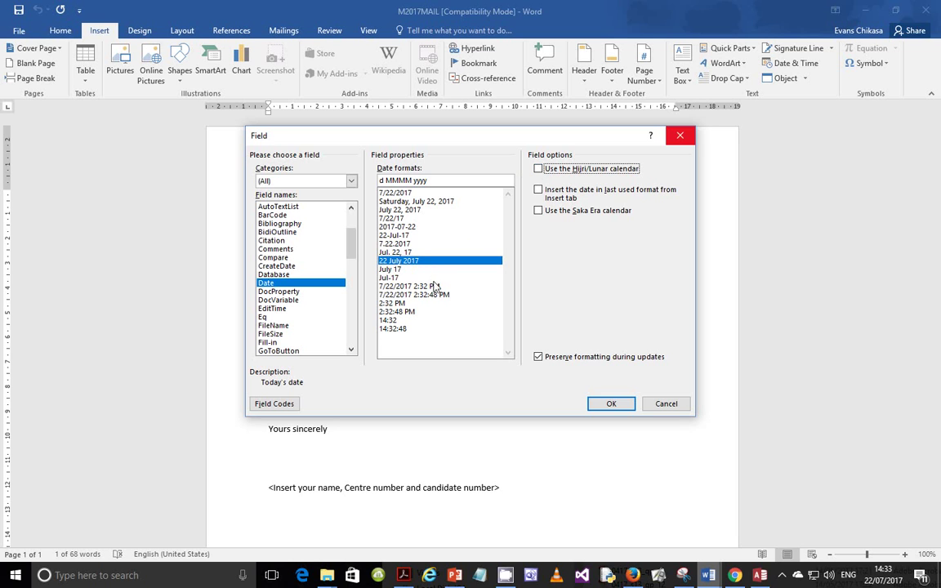
click(381, 179)
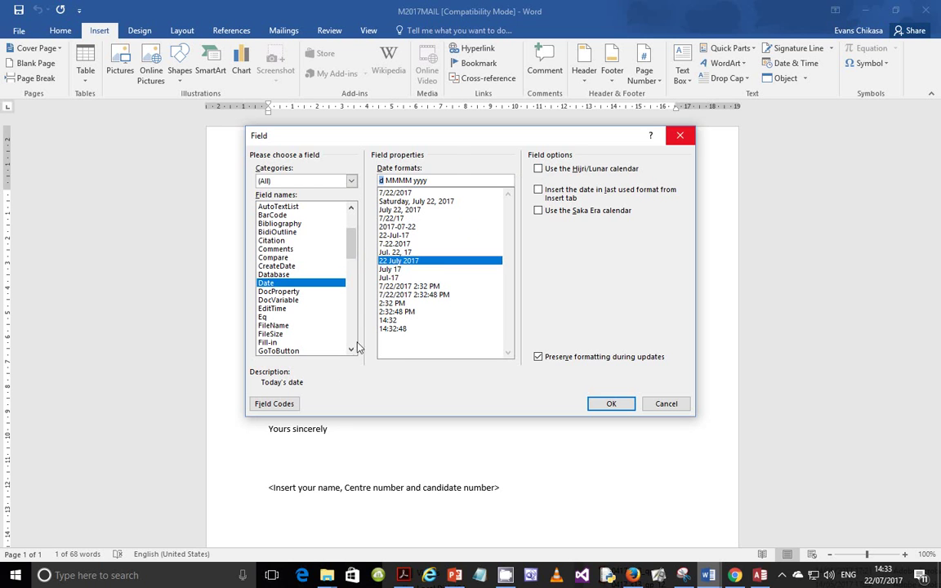
click(274, 403)
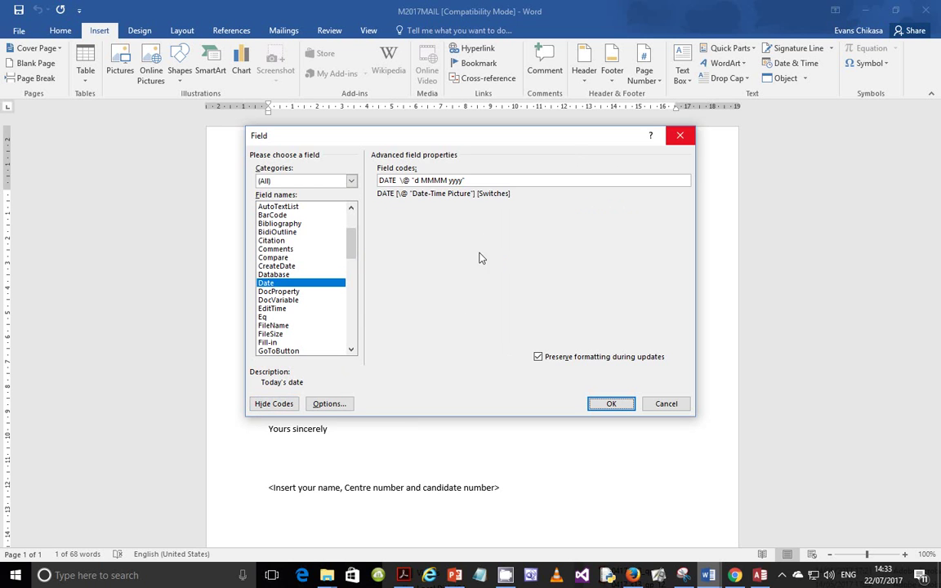
click(422, 180)
text(d)
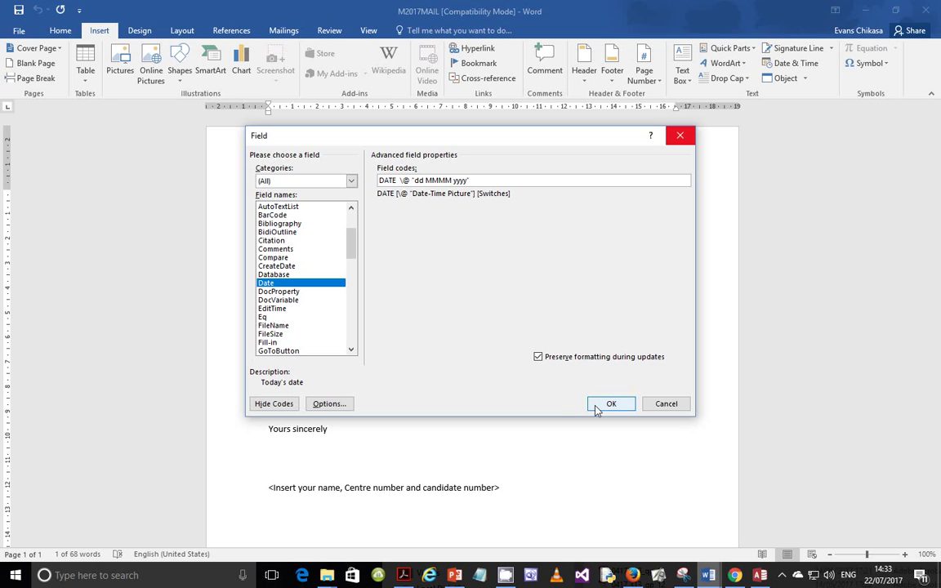
click(597, 408)
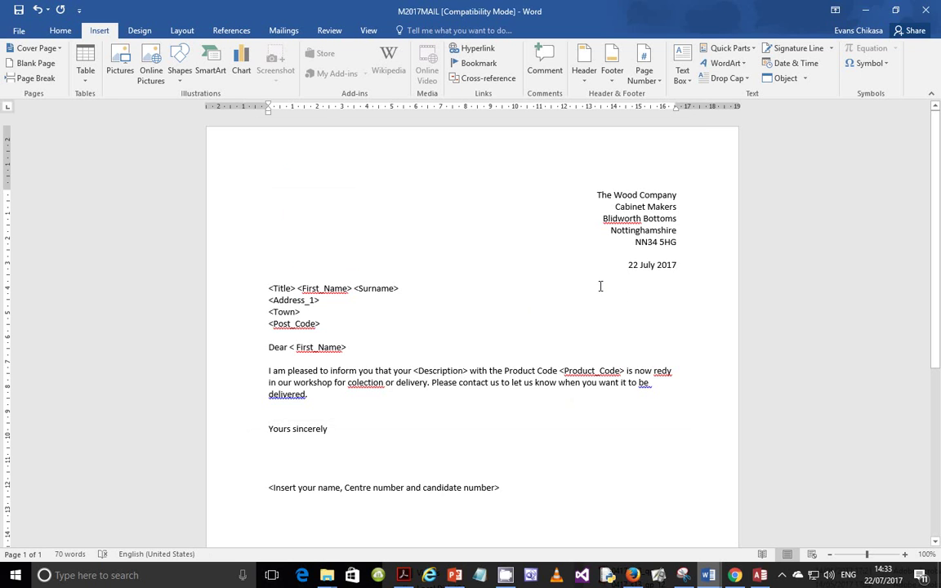
double_click(654, 273)
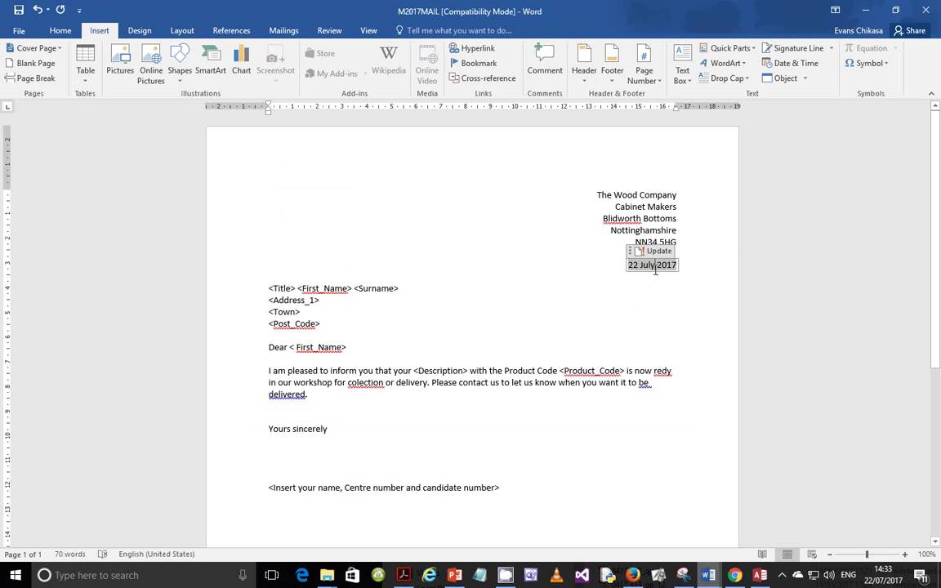
click(628, 302)
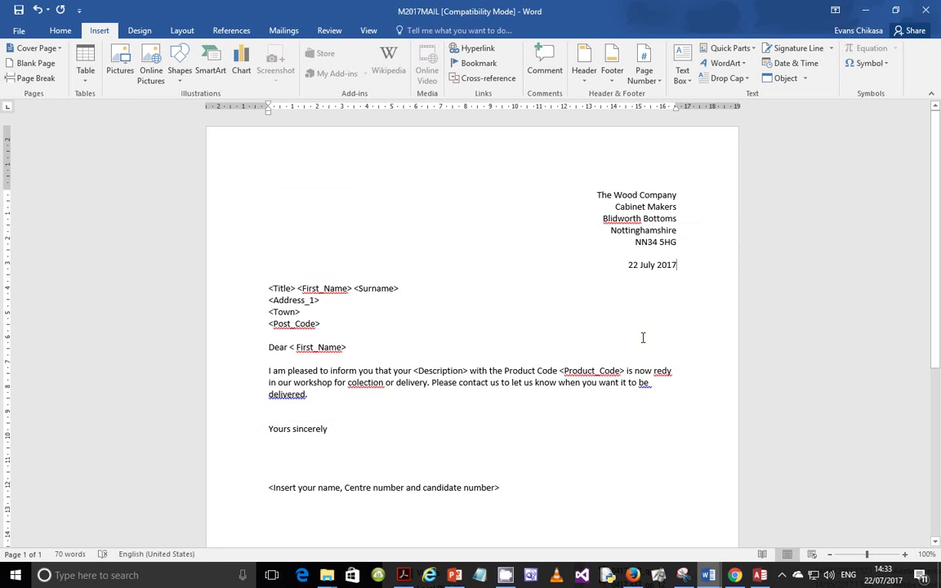
click(655, 271)
key(alt+F9)
click(473, 224)
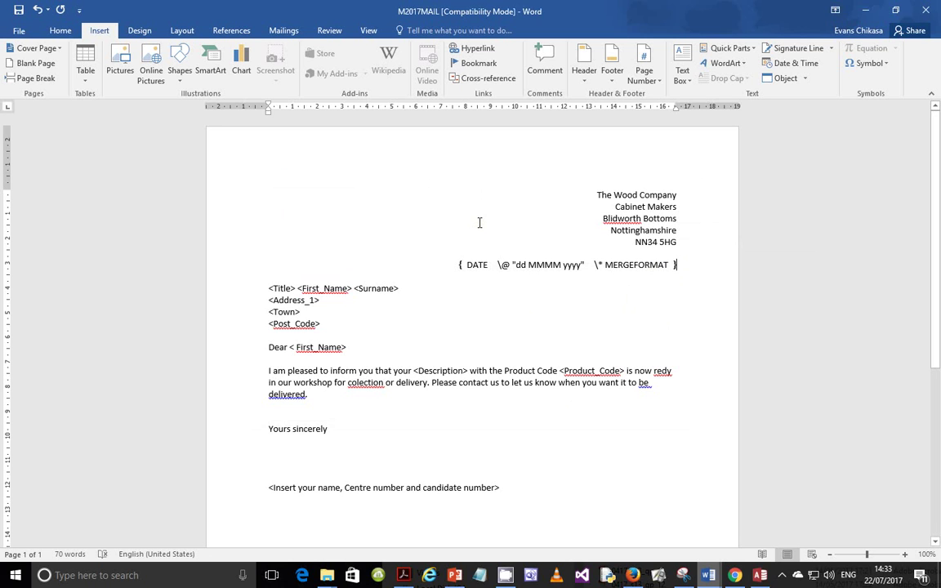
key(ctrl+z)
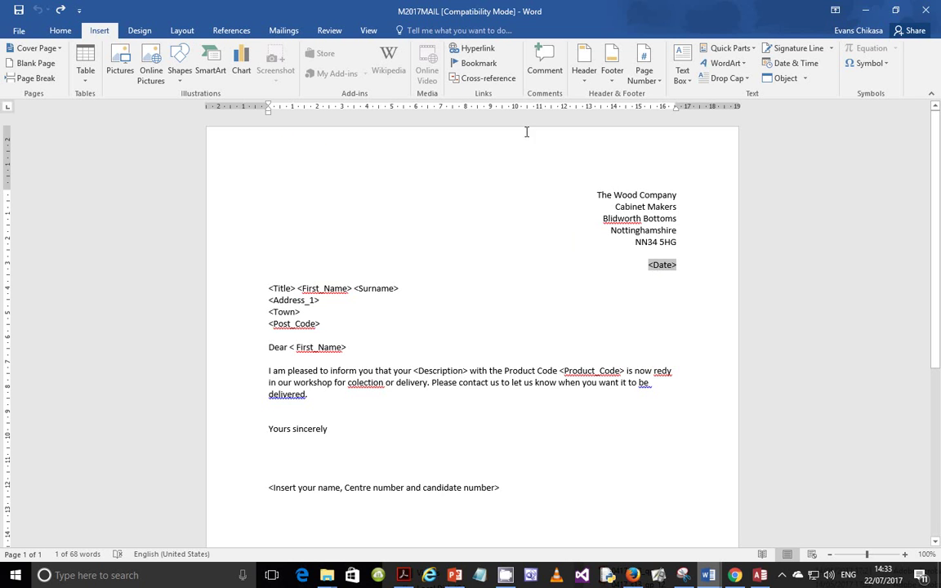
click(405, 577)
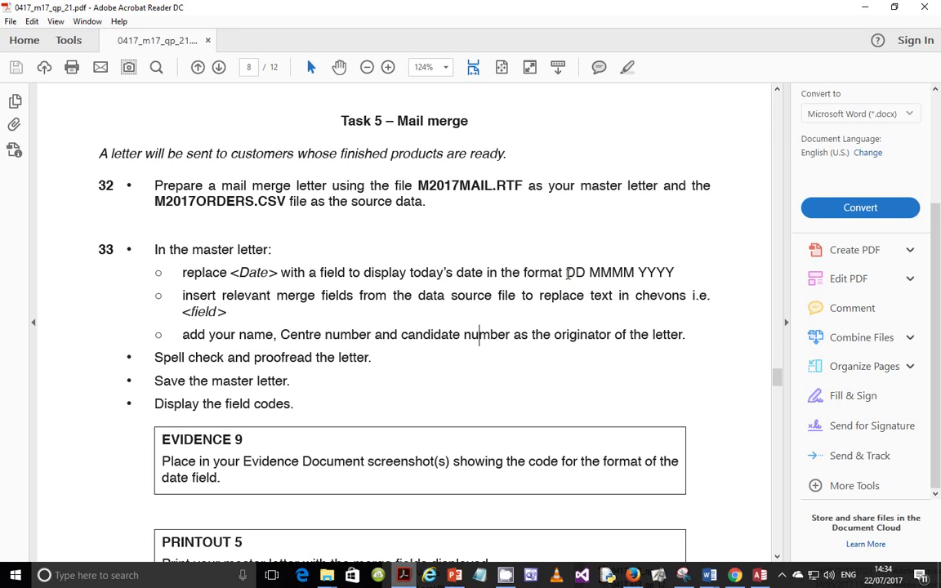
drag(566, 272, 670, 272)
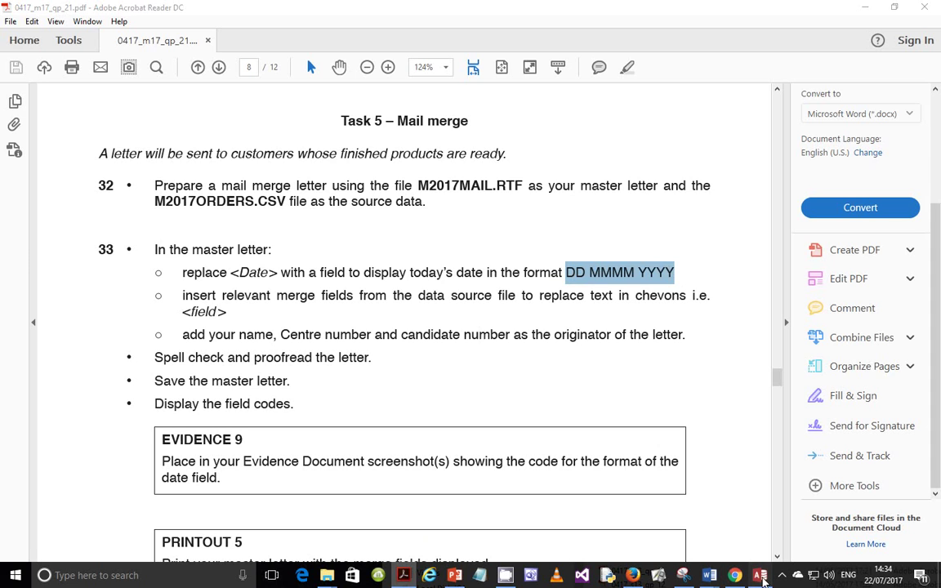
key(alt+Tab)
key(alt+Tab)
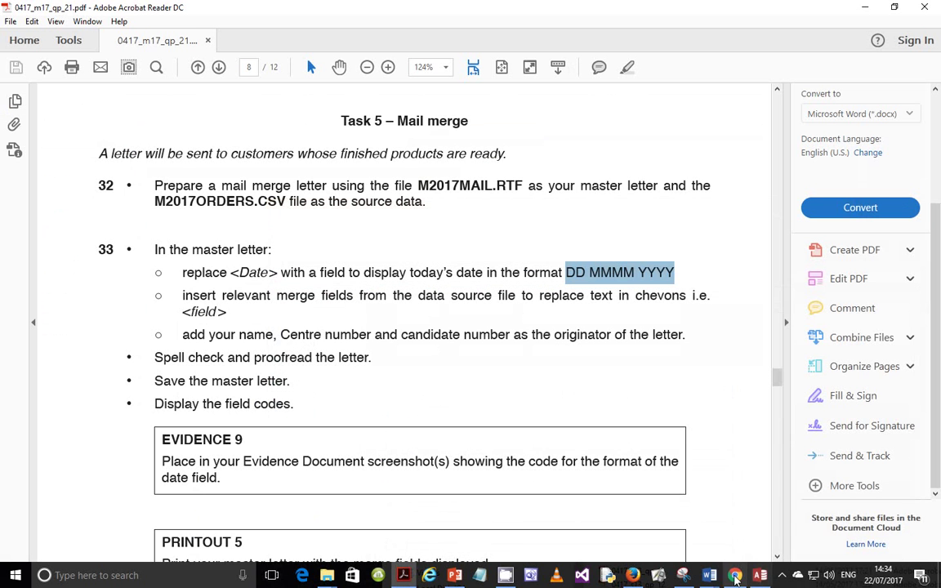
mouse_move(709, 574)
click(788, 523)
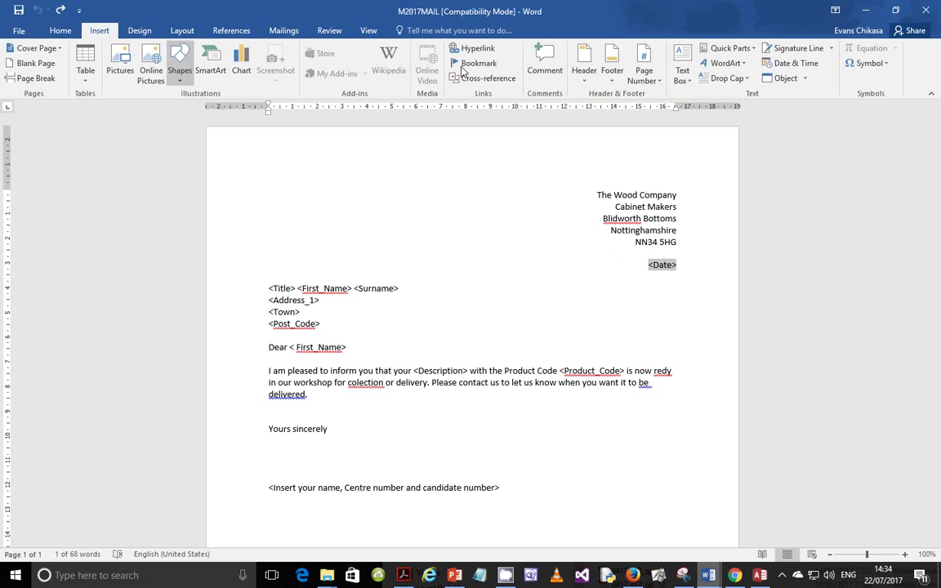
Insert a Date field with the d MMMM yyyy format (22 July 2017)
click(727, 48)
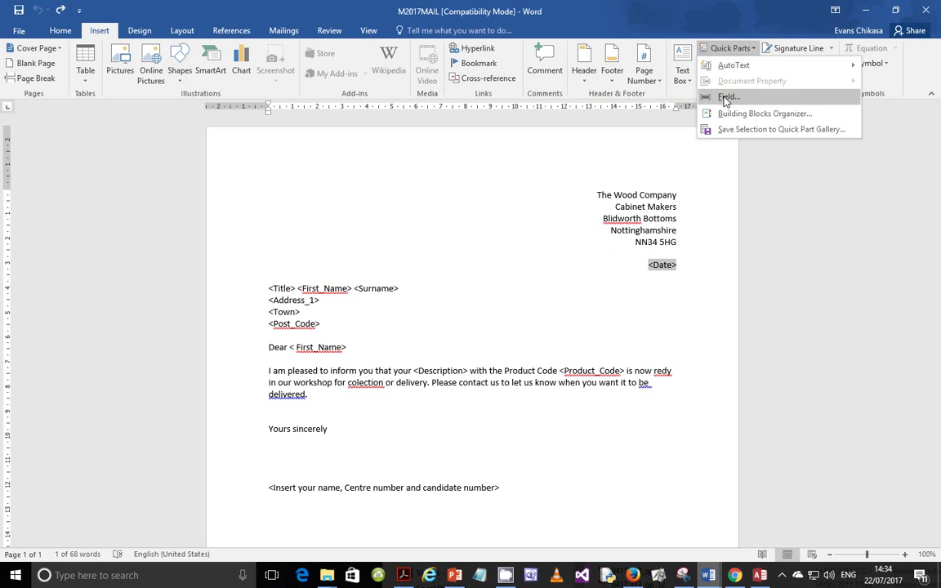
click(725, 99)
scroll(294, 269, down, 3)
click(281, 283)
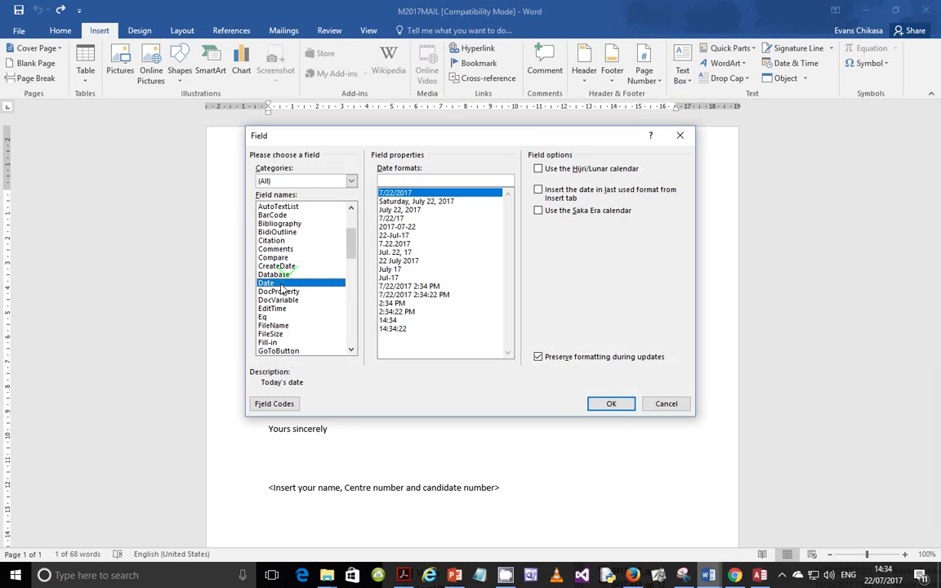
click(399, 261)
double_click(382, 180)
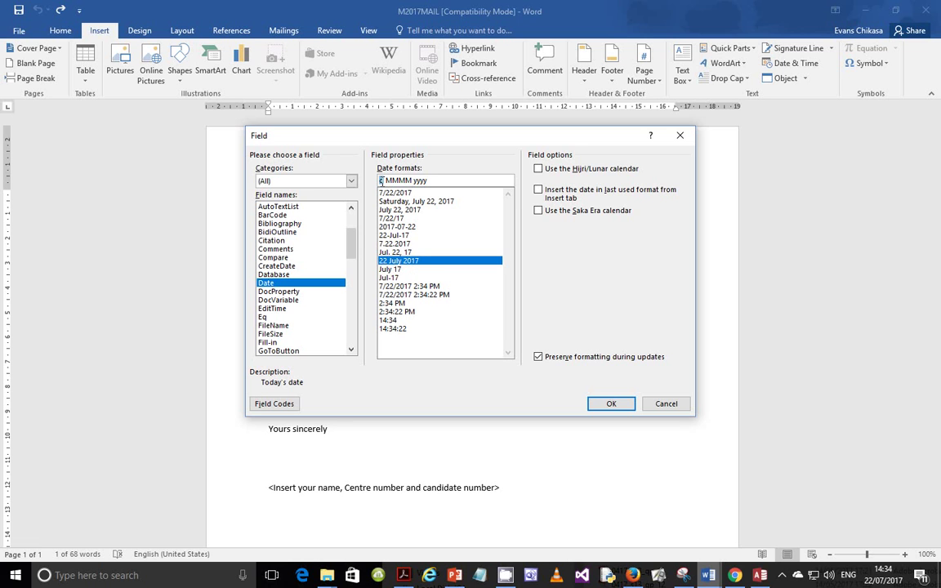
Change the date field code's format to dd MMMM yyyy and confirm it
mouse_move(411, 575)
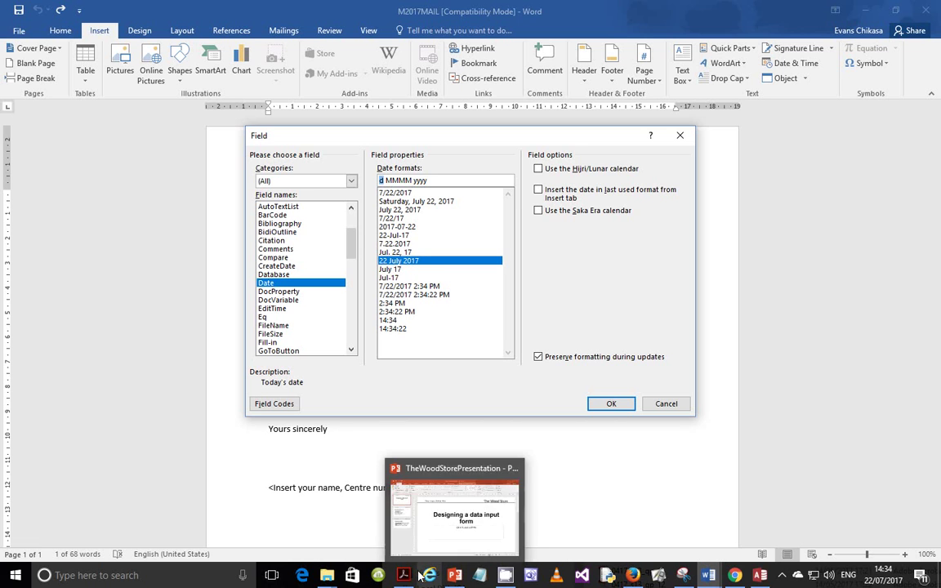
click(414, 575)
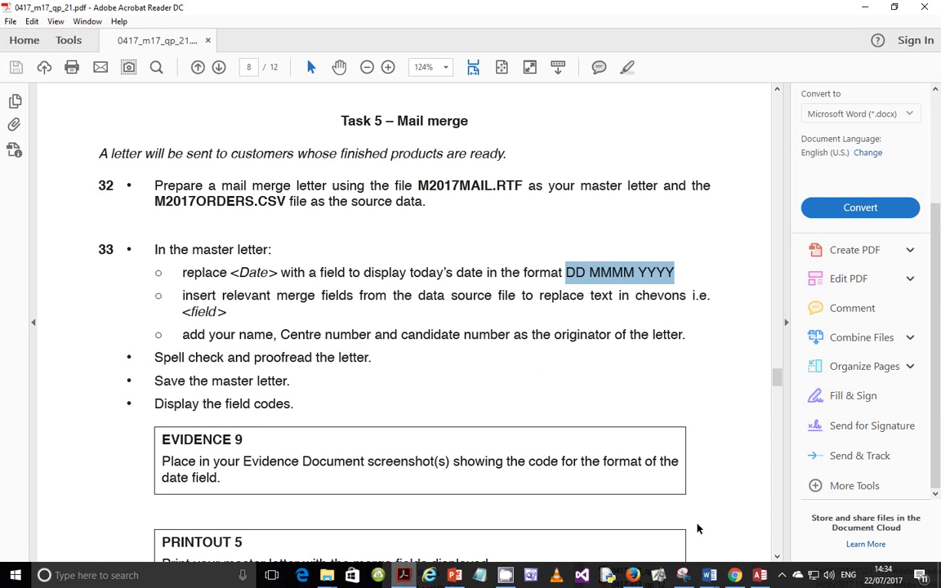
click(709, 576)
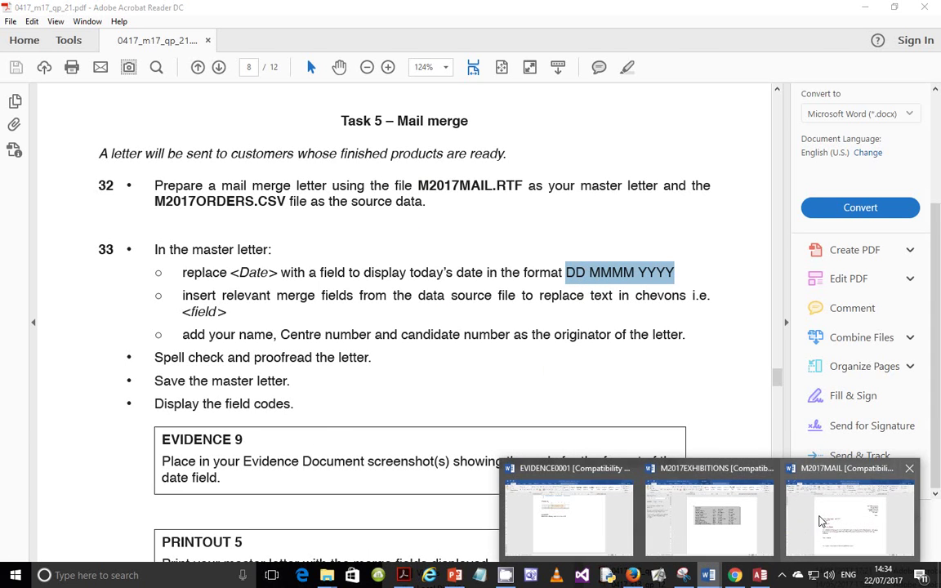
click(739, 470)
click(274, 404)
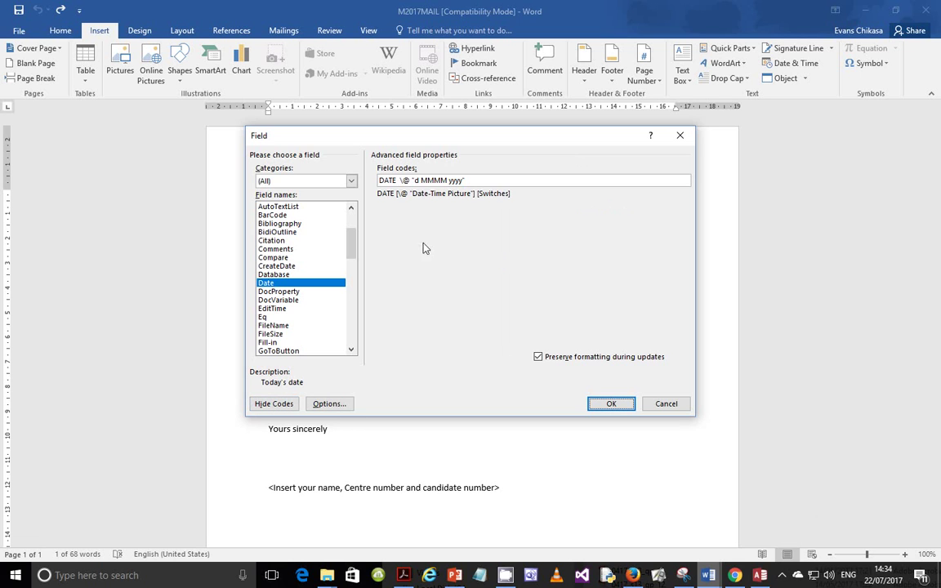
click(416, 180)
text(d)
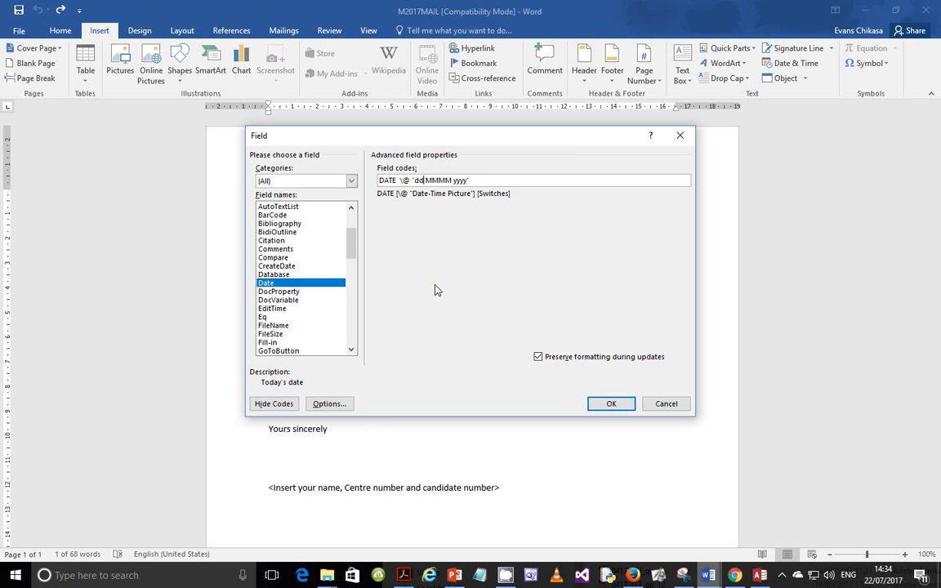
click(611, 404)
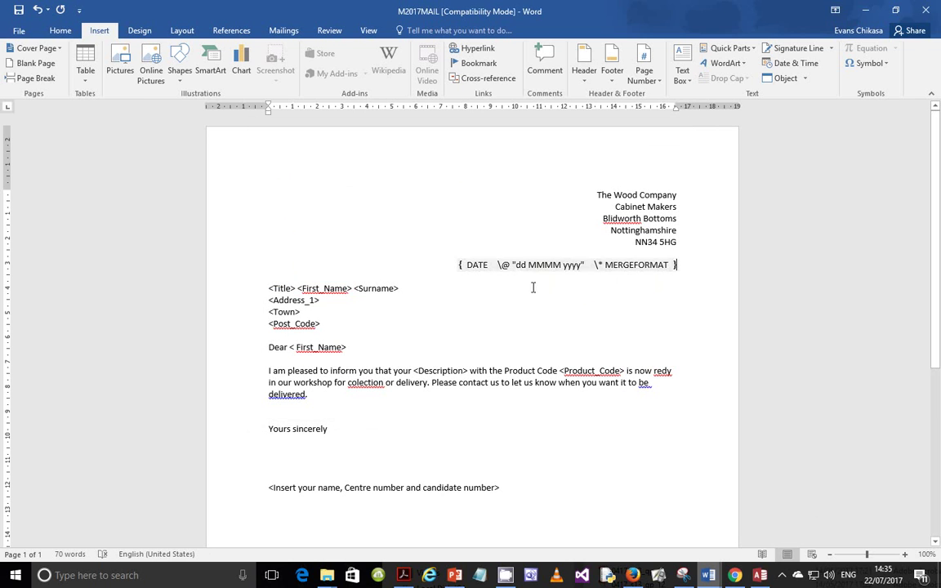
Toggle the DATE field with Alt+F9 so it shows 22 July 2017
drag(516, 265, 582, 265)
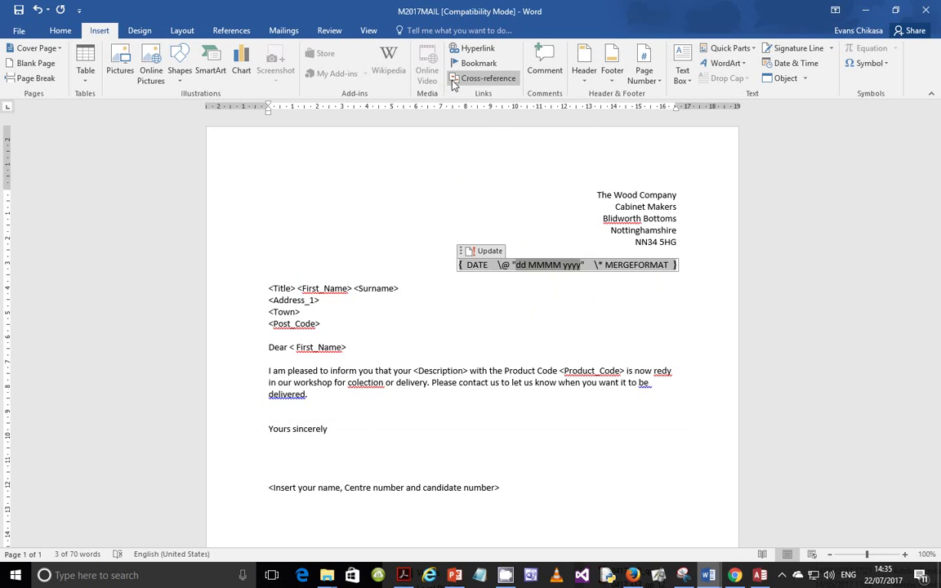
key(alt)
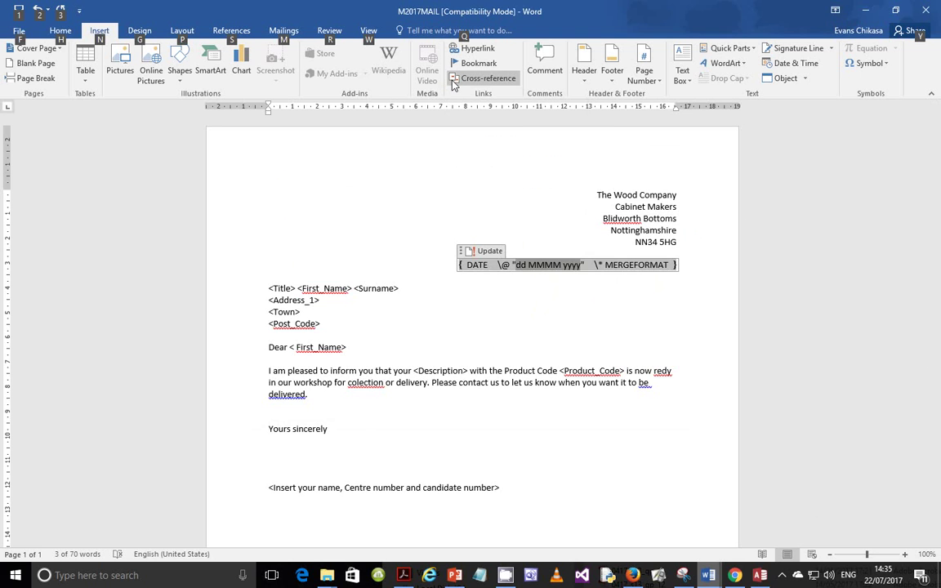
key(alt+F9)
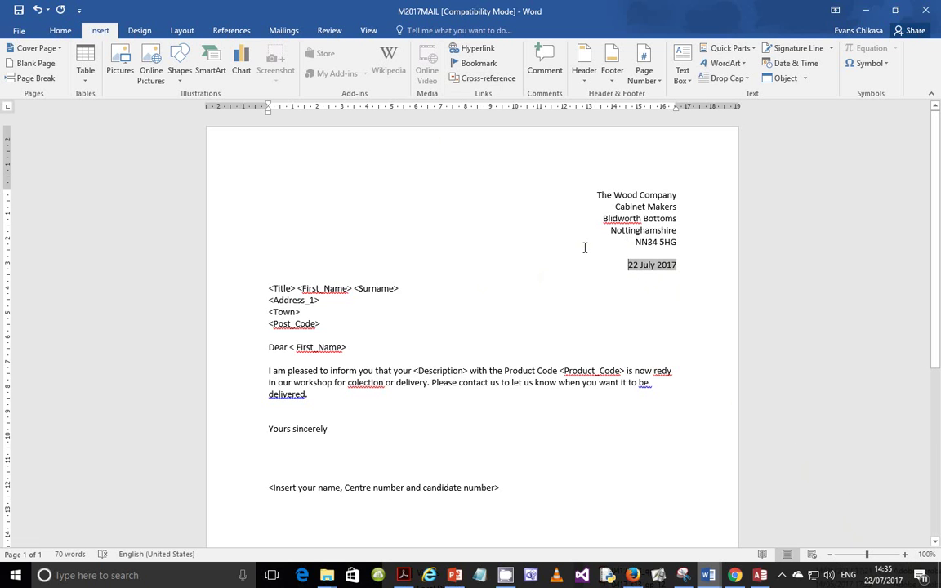
click(562, 311)
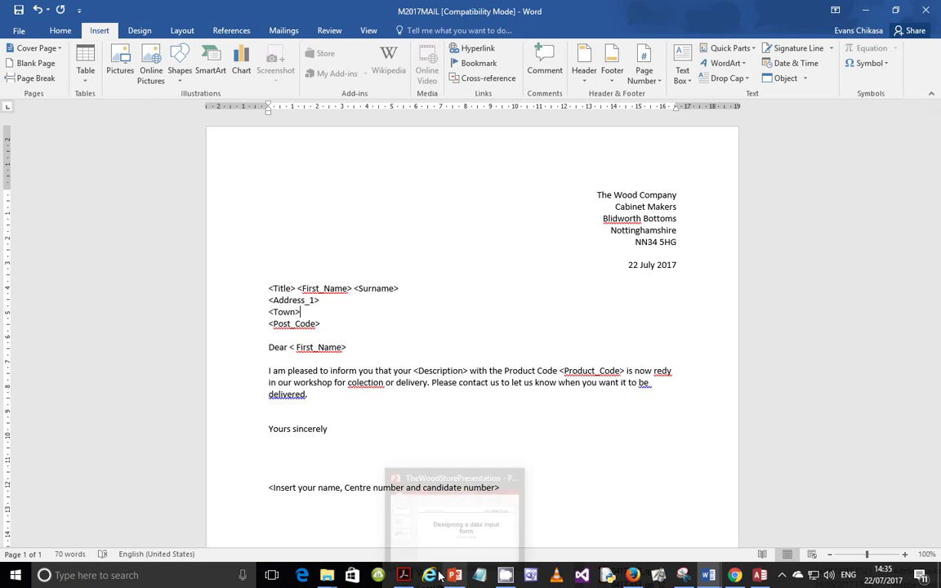
click(403, 574)
scroll(314, 331, down, 1)
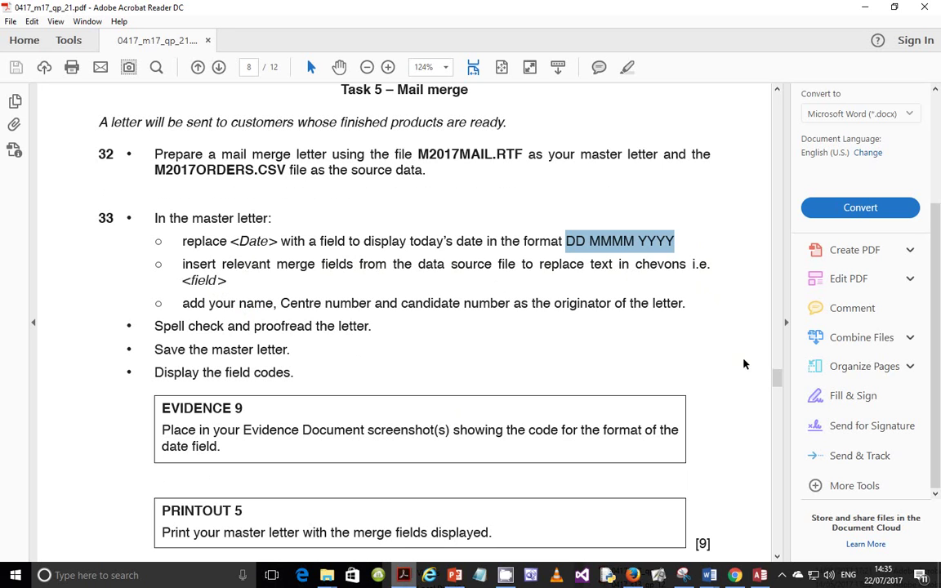
mouse_move(710, 576)
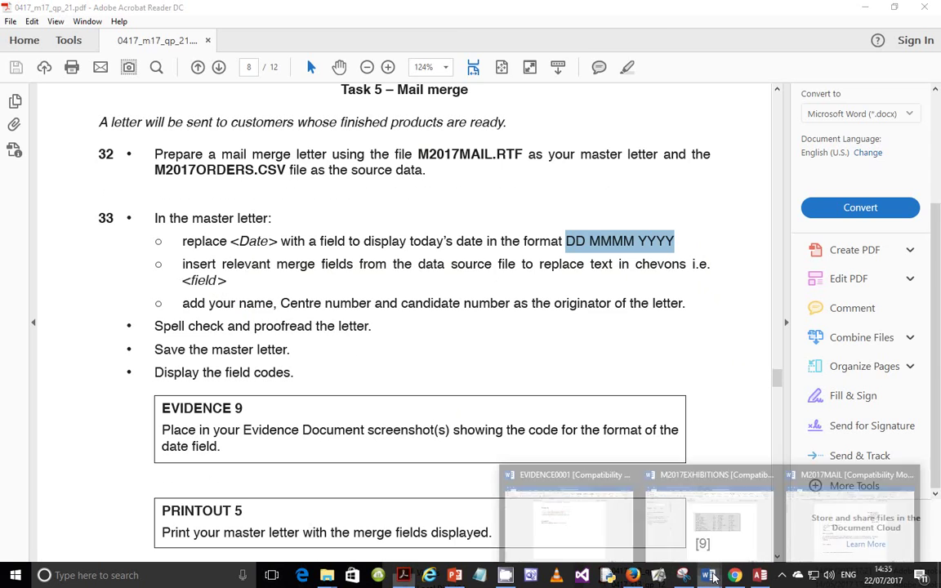
click(852, 523)
drag(268, 288, 296, 288)
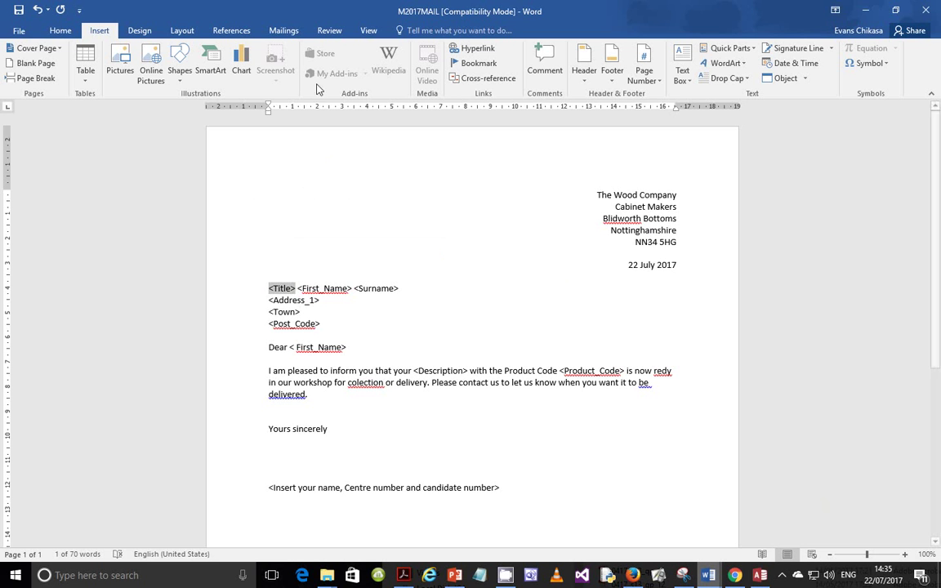
Replace the <Title>, <First_Name> and <Surname> placeholders with their merge fields
click(281, 31)
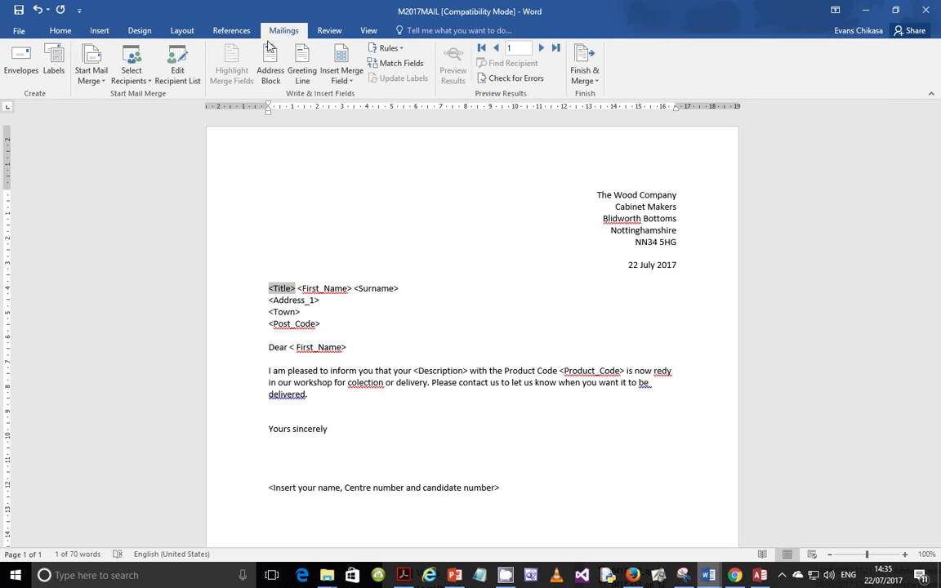
click(345, 81)
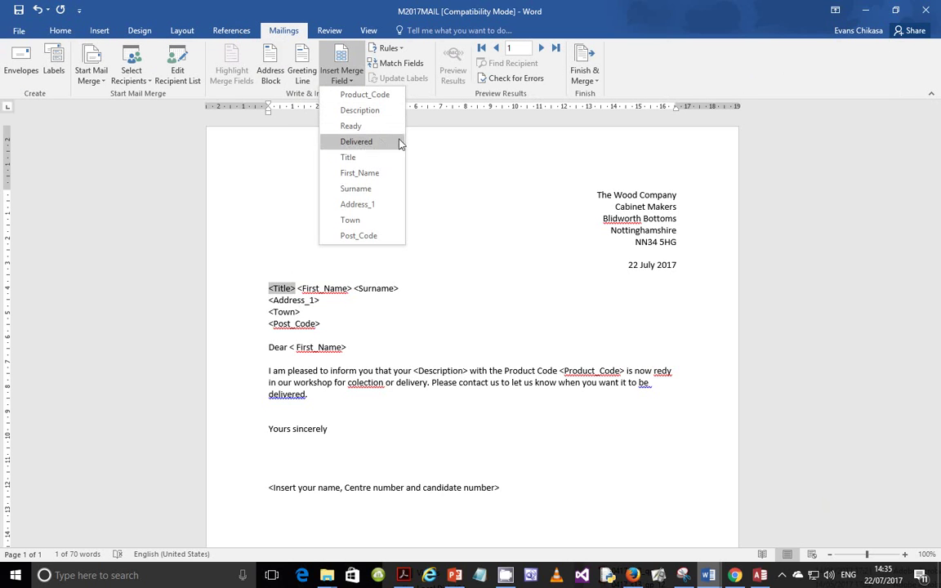
click(348, 157)
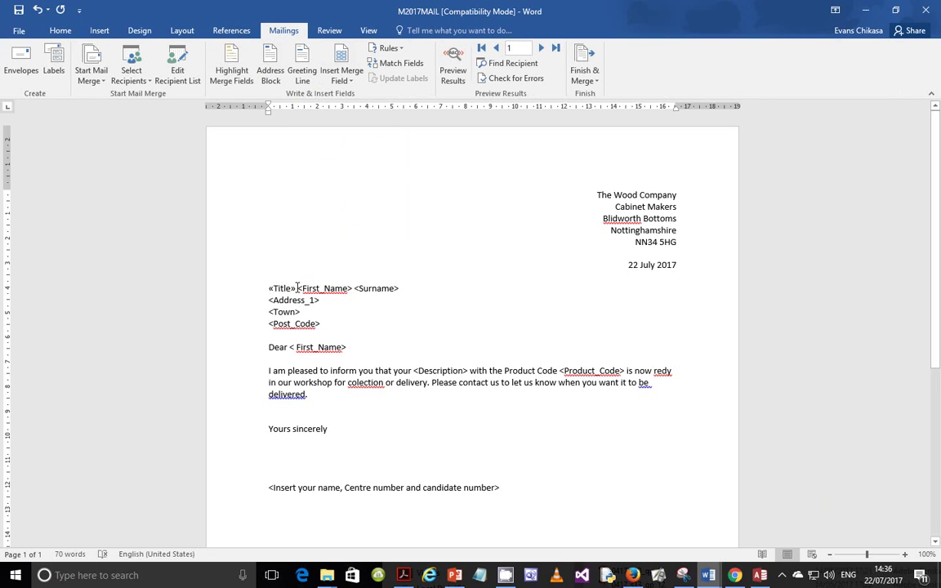
drag(298, 288, 338, 288)
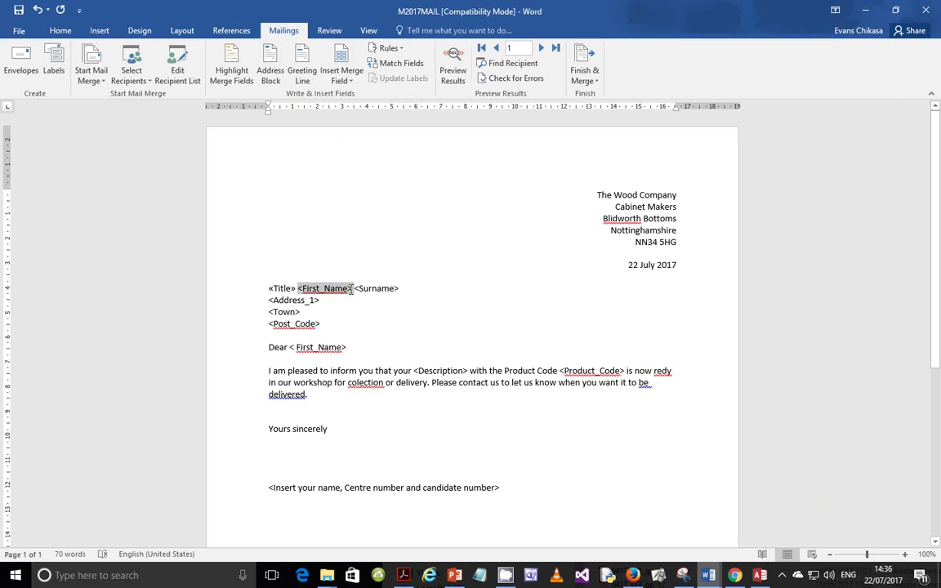
click(342, 73)
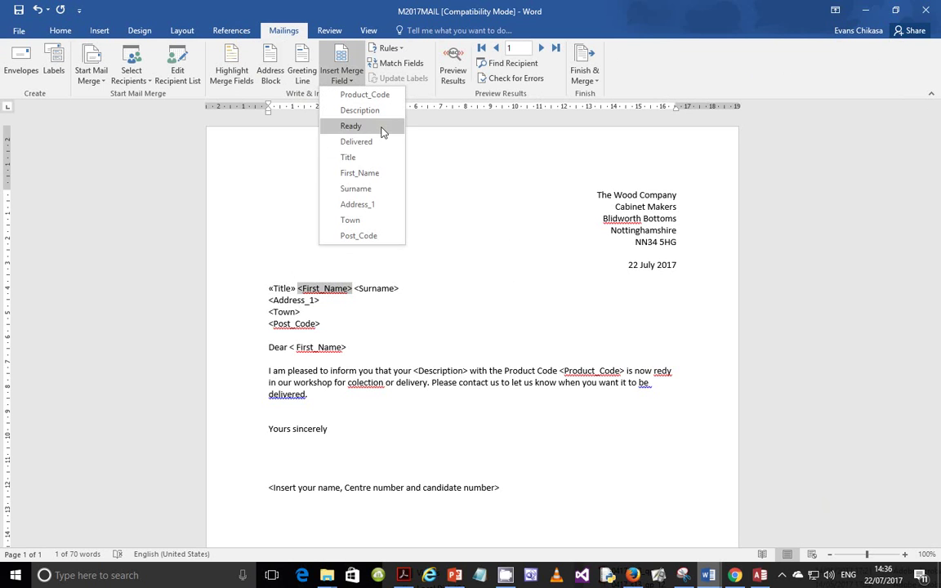
click(361, 173)
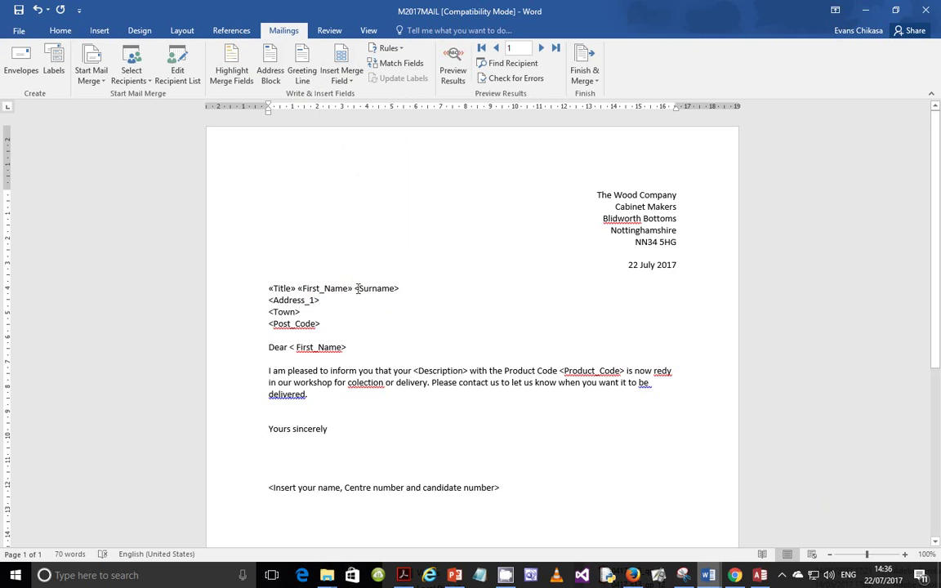
drag(356, 288, 403, 289)
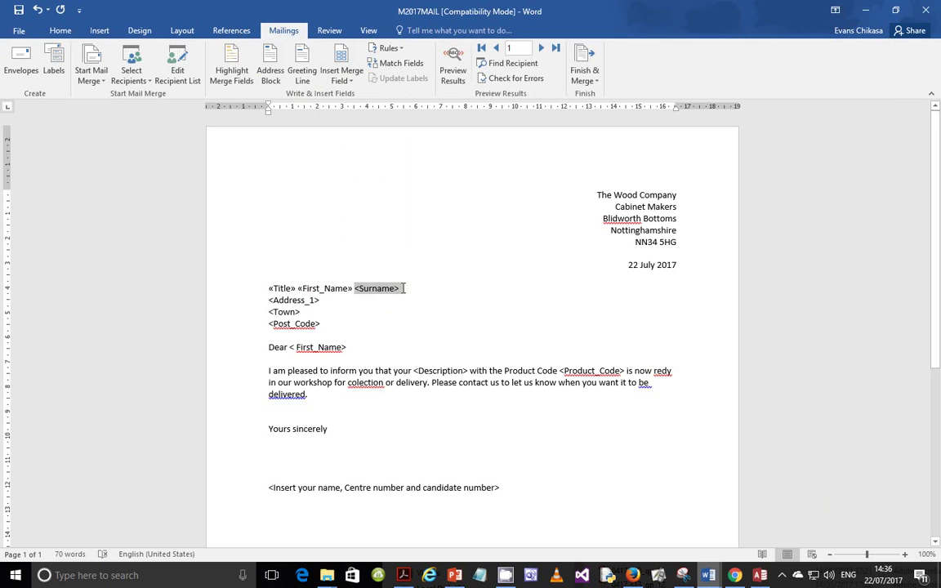
click(341, 76)
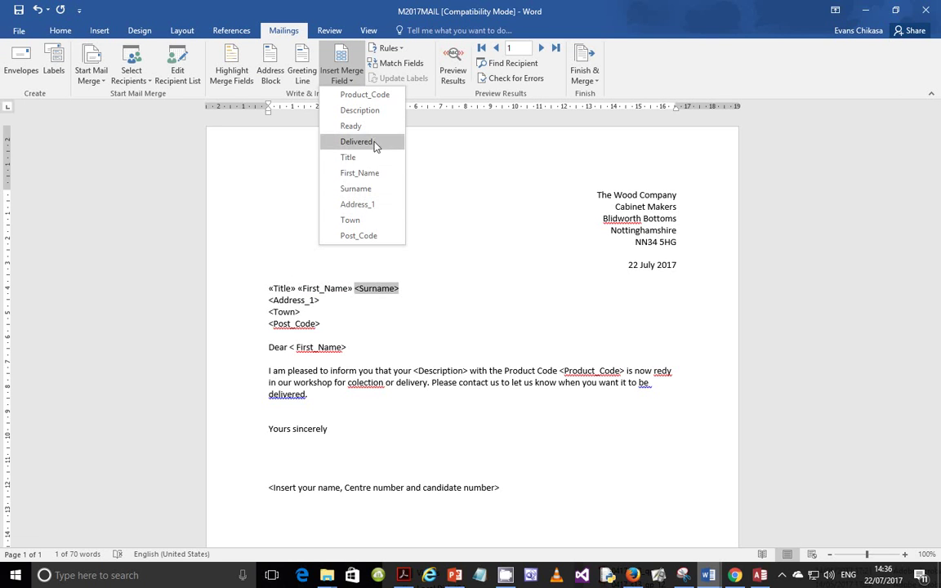
click(356, 188)
Replace the <Address_1>, <Post_Code> and <Town> placeholders with their merge fields
drag(269, 300, 324, 299)
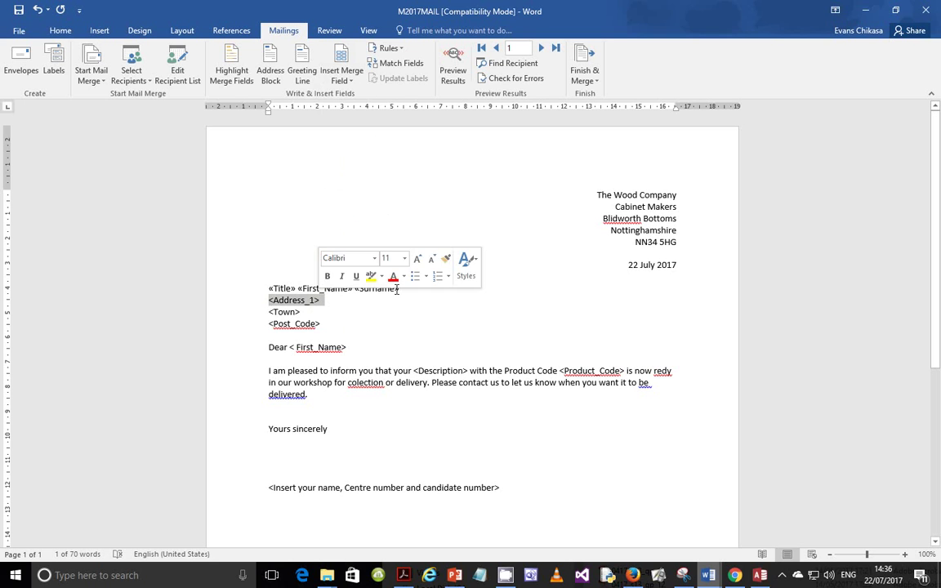
click(341, 75)
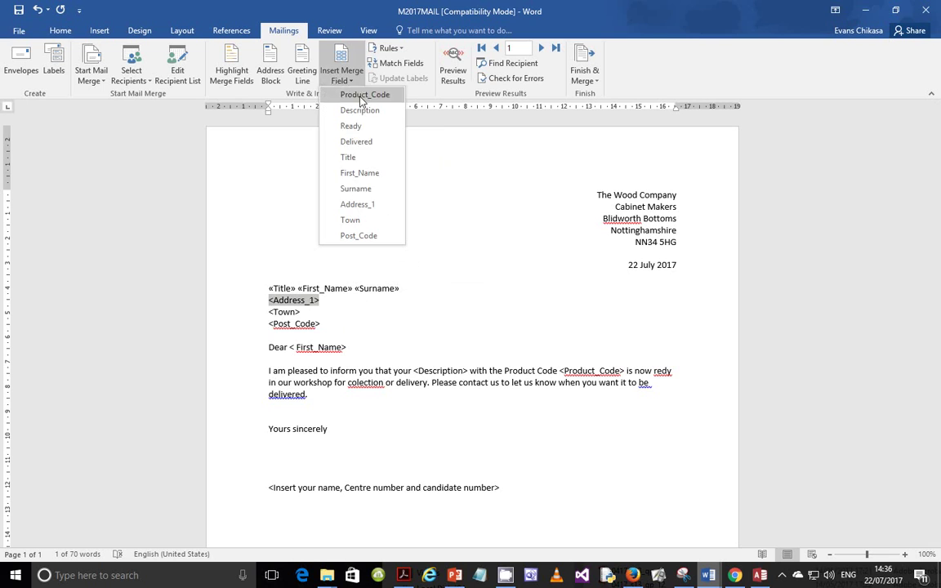
click(357, 204)
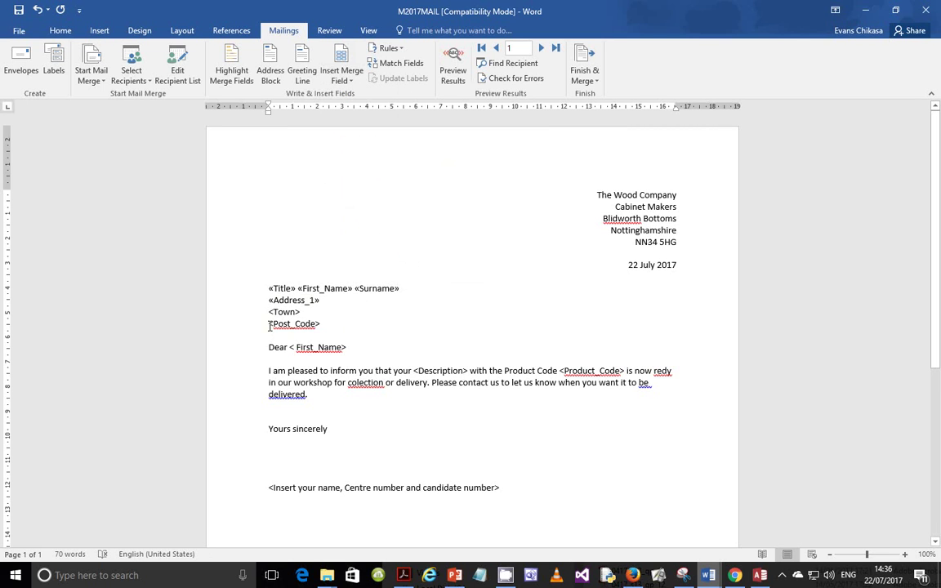
drag(270, 324, 320, 324)
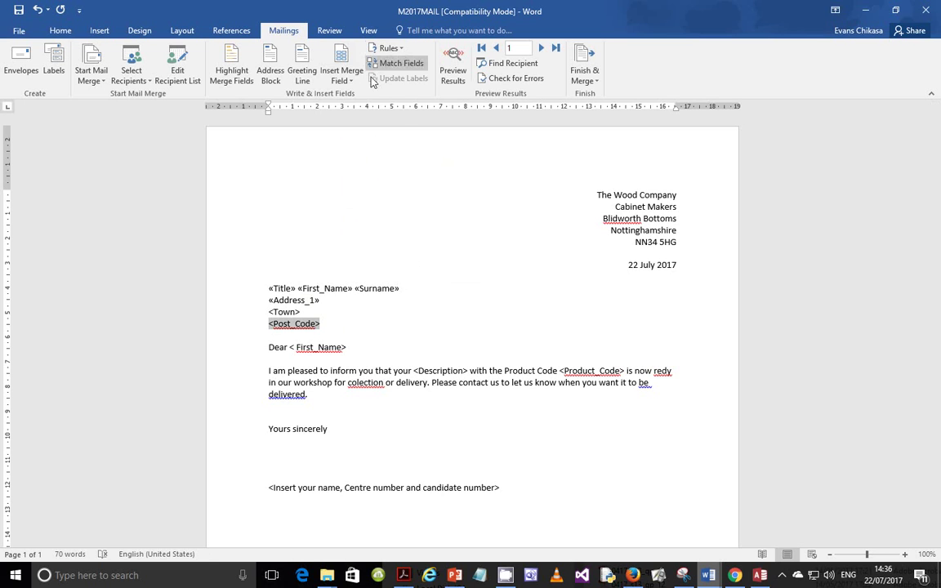
click(342, 75)
click(358, 235)
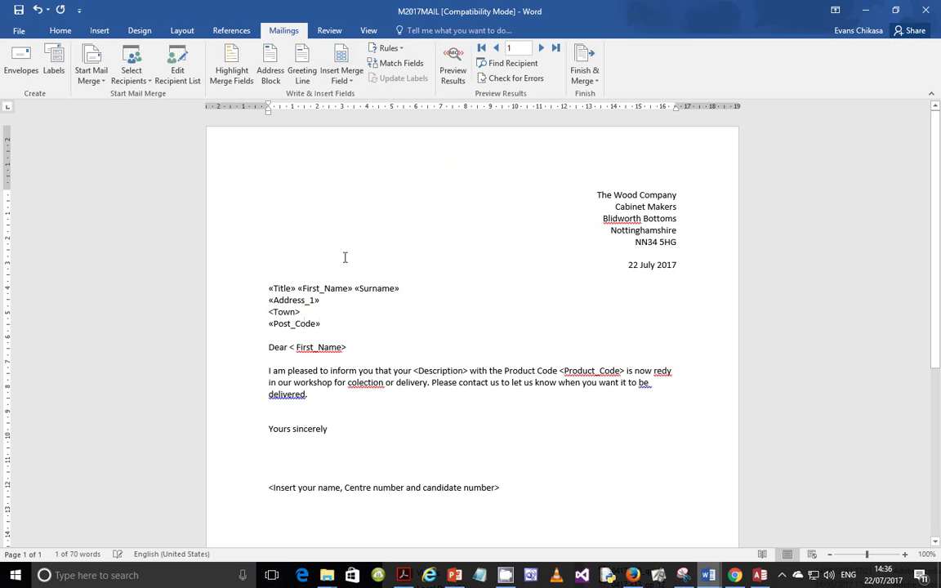
drag(269, 312, 304, 312)
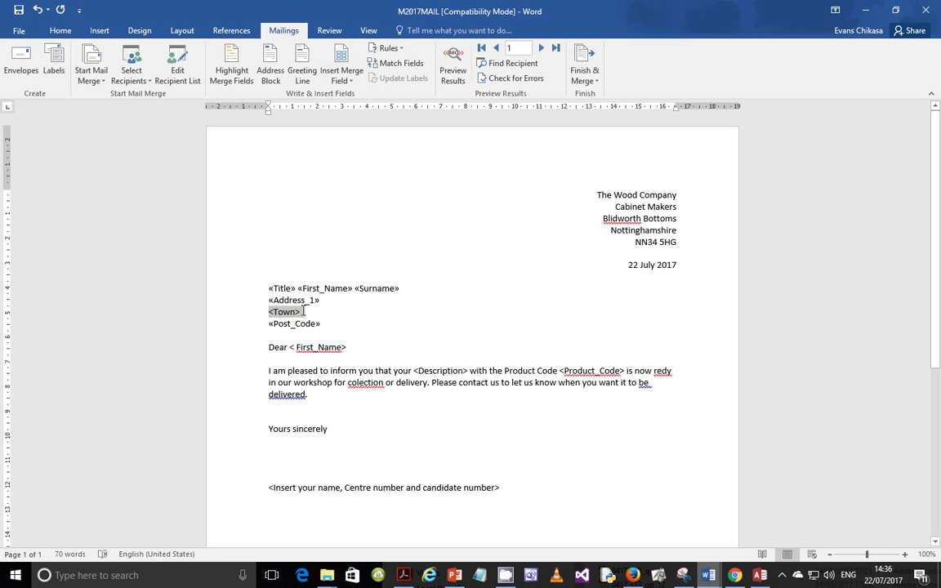
click(335, 72)
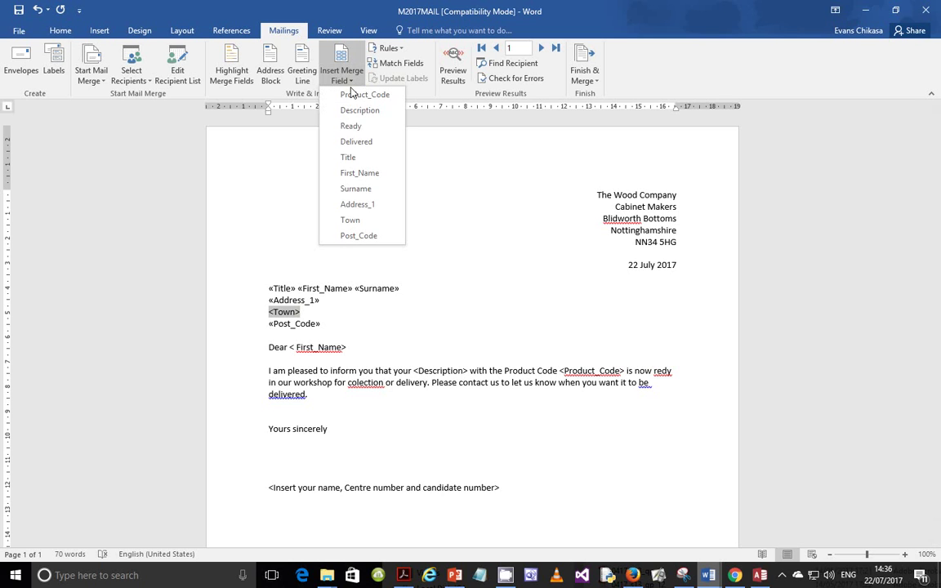
click(359, 220)
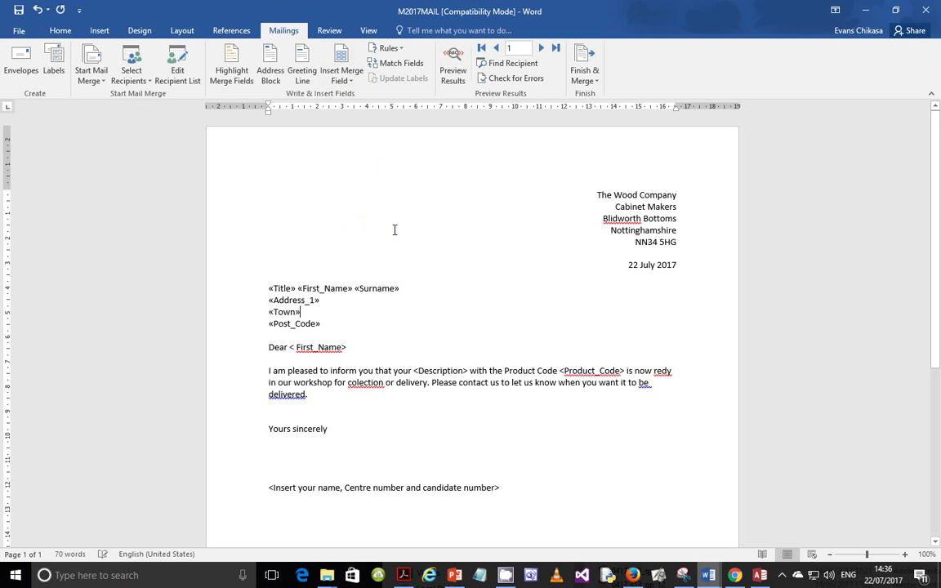
Insert the First_Name field in the greeting and the Product_Code field in the body
scroll(374, 229, down, 2)
drag(289, 253, 348, 253)
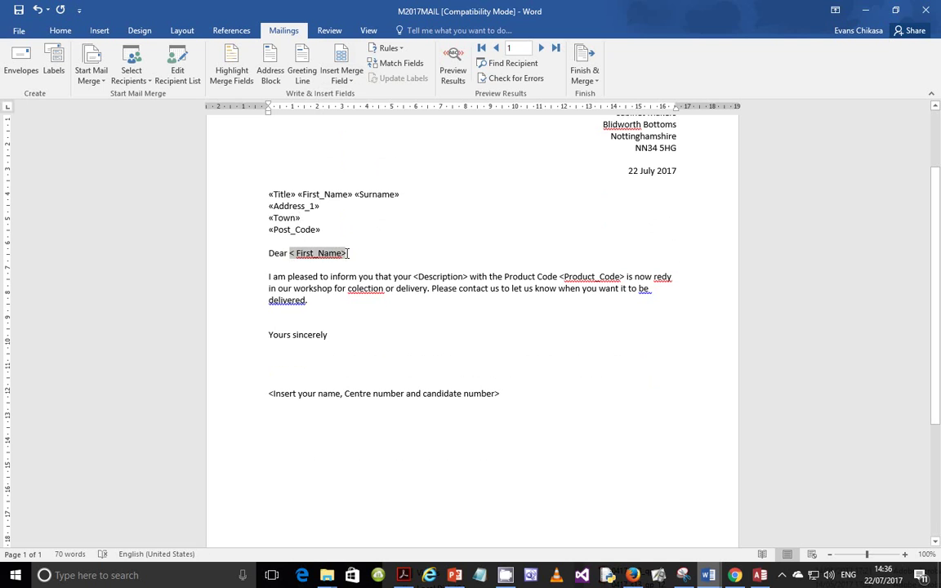
click(340, 71)
click(359, 172)
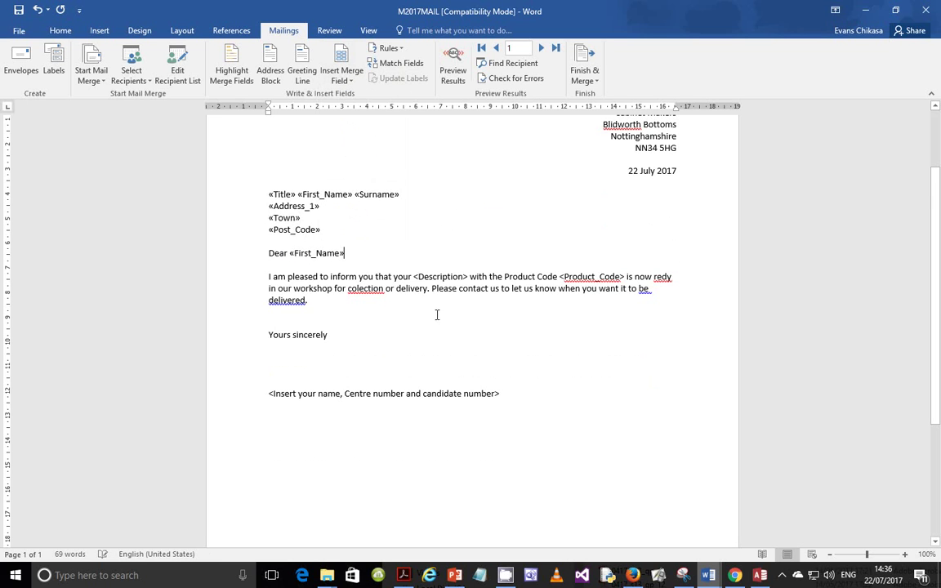
drag(560, 277, 626, 277)
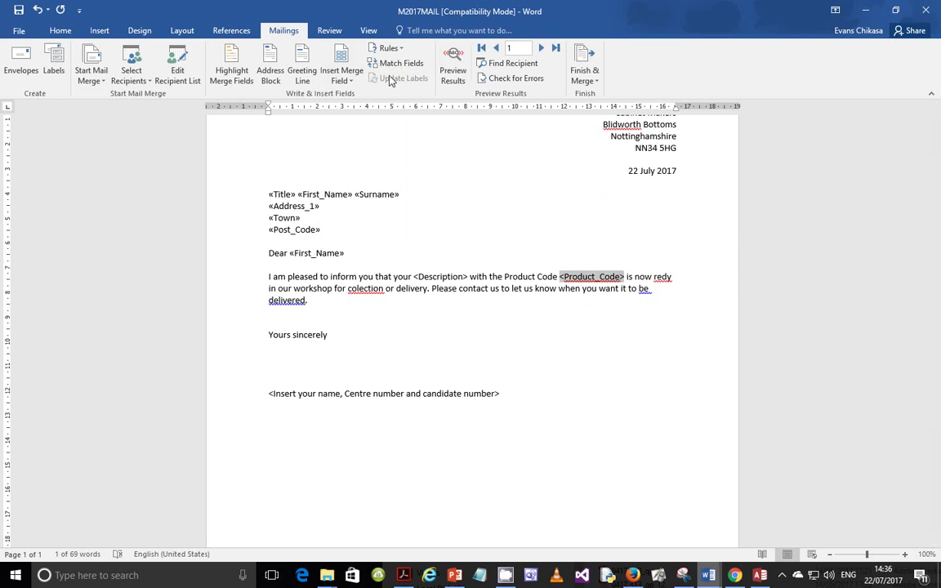
click(356, 80)
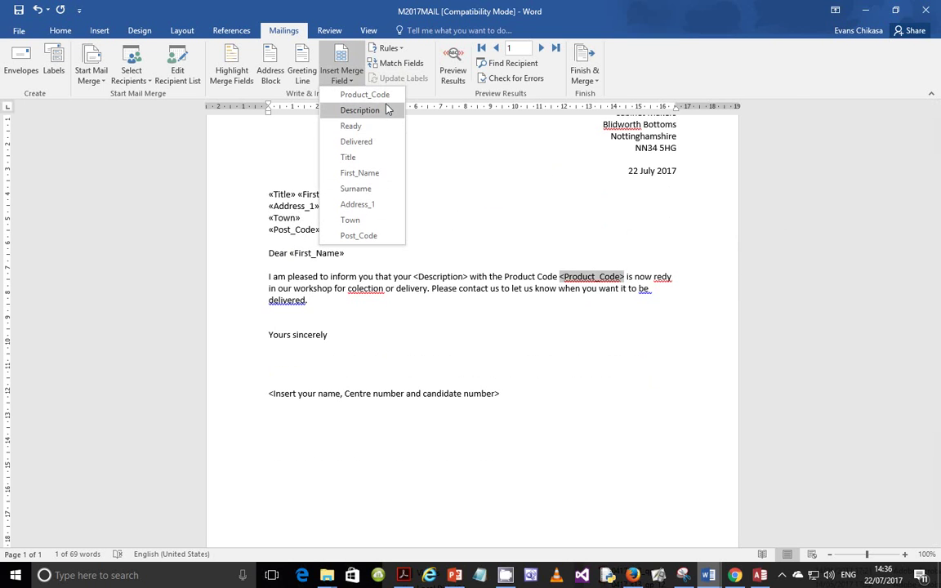
click(364, 92)
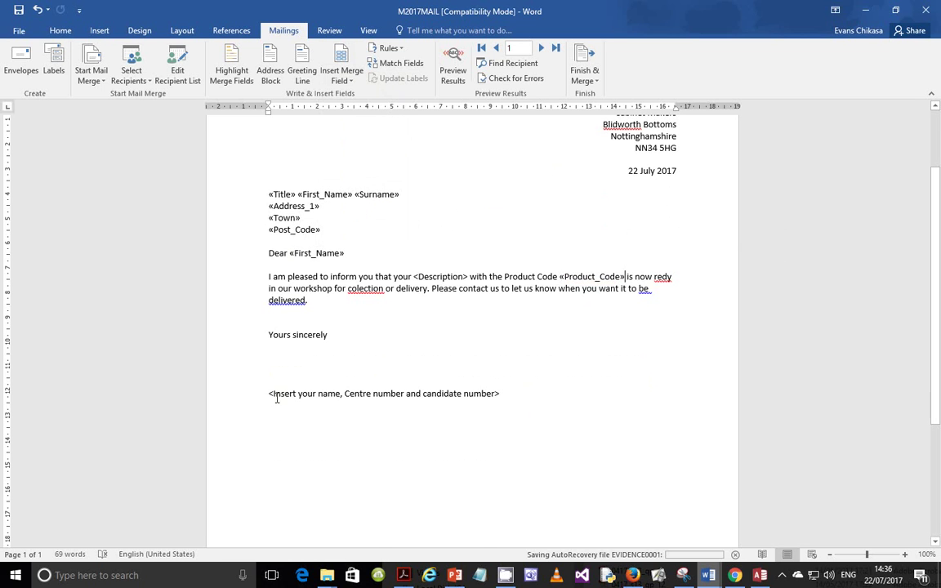
Review the exam paper's instruction to add your name, Centre number and candidate number
mouse_move(411, 579)
drag(201, 306, 619, 327)
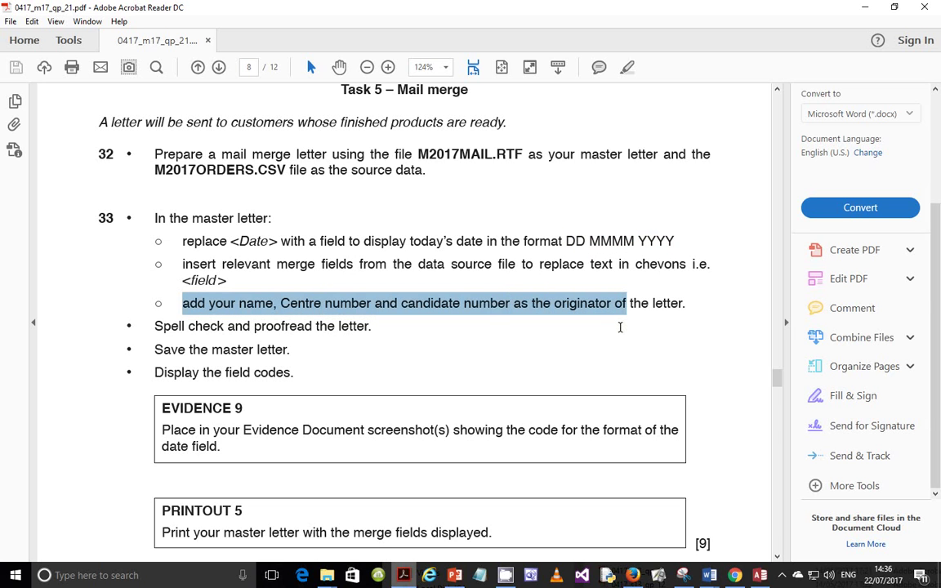
mouse_move(708, 575)
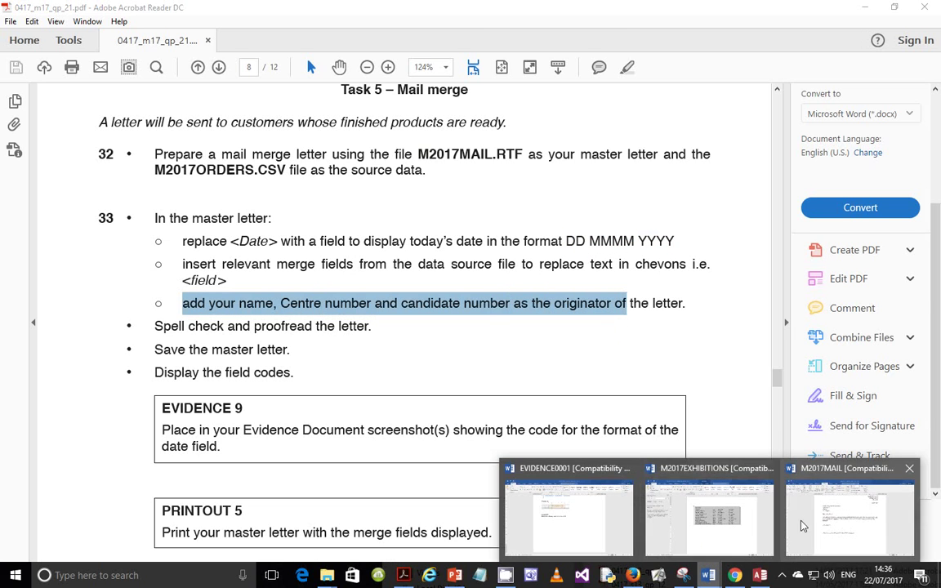
click(845, 516)
Replace the sign-off placeholder line with the candidate's name
click(269, 393)
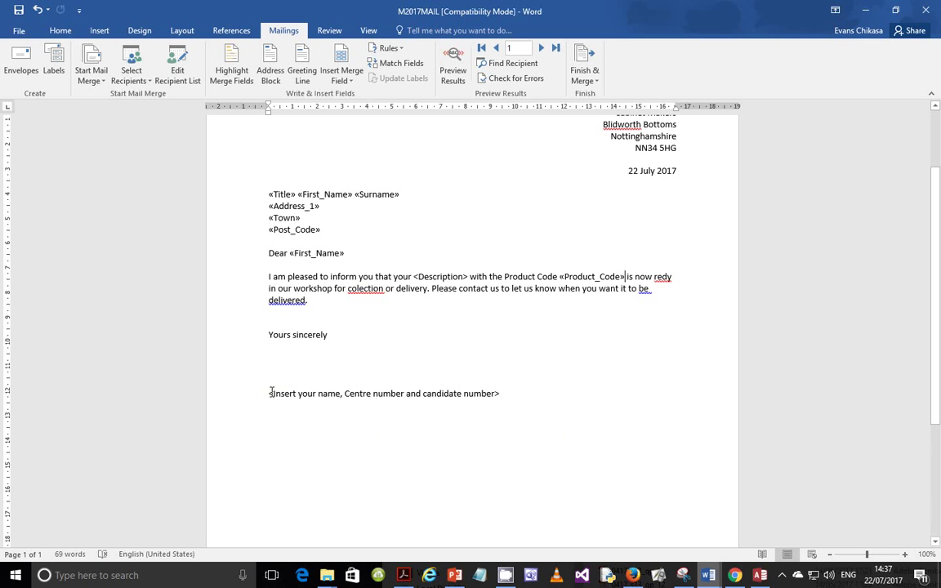
shift+click(531, 412)
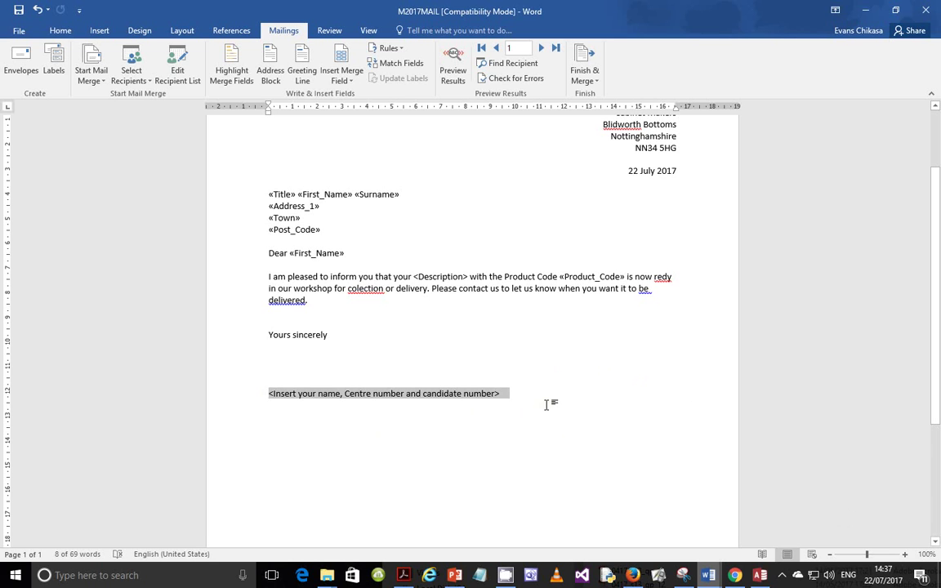
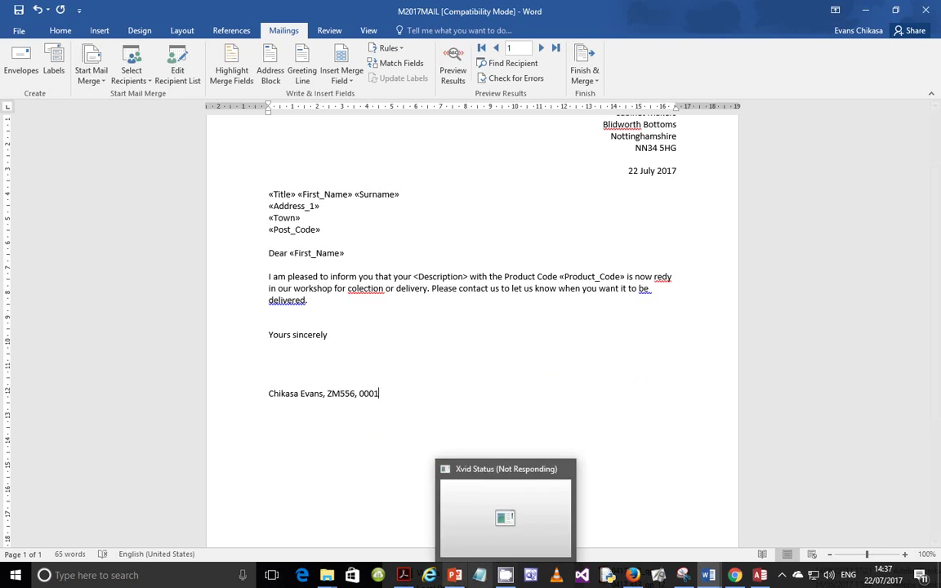
click(404, 575)
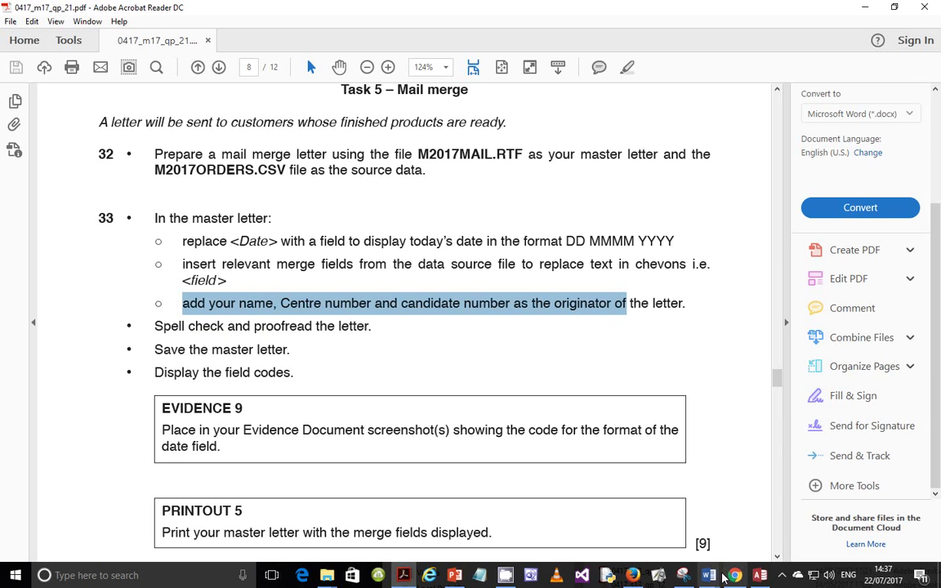
mouse_move(722, 573)
click(849, 511)
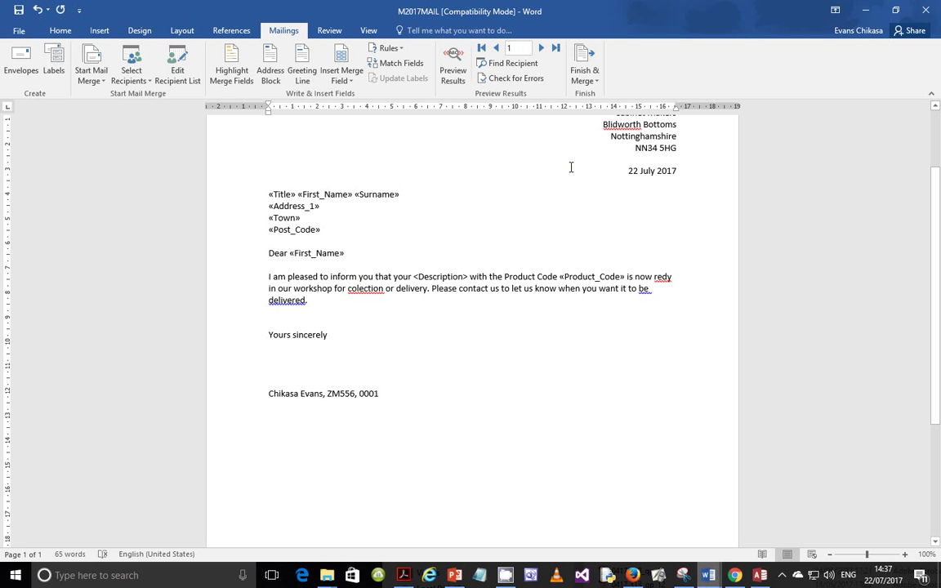
Run the spelling check, ignoring the place name Blidworth and picking ready for redy
key(F7)
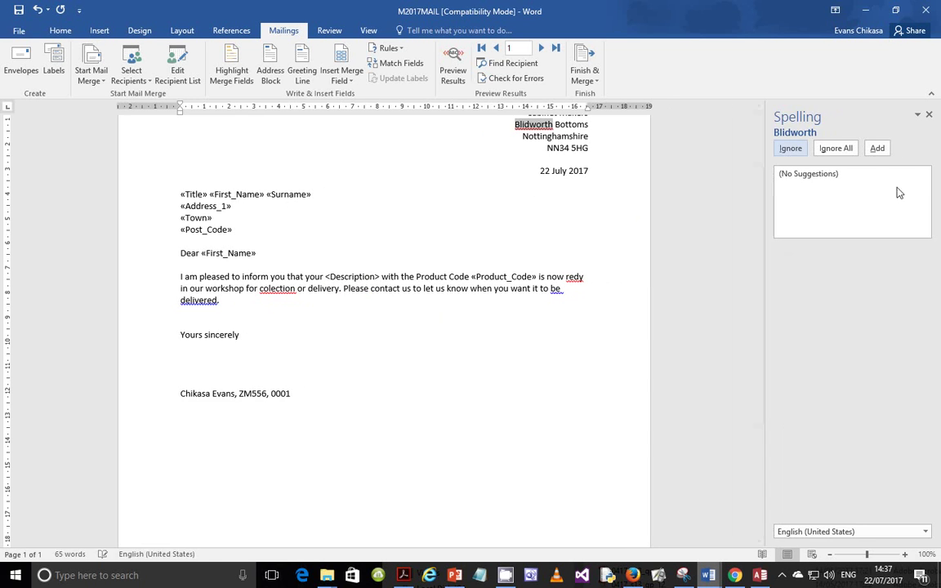
click(842, 153)
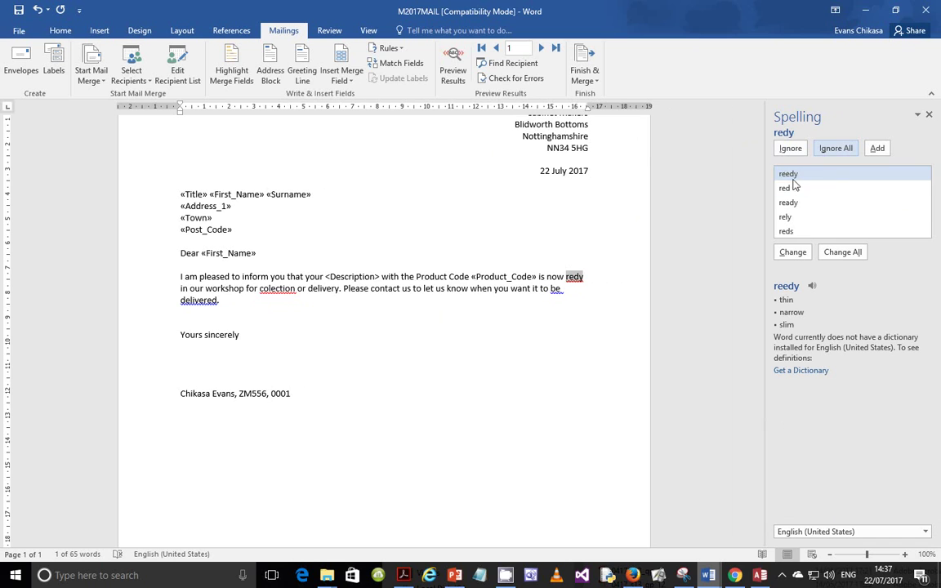
click(804, 204)
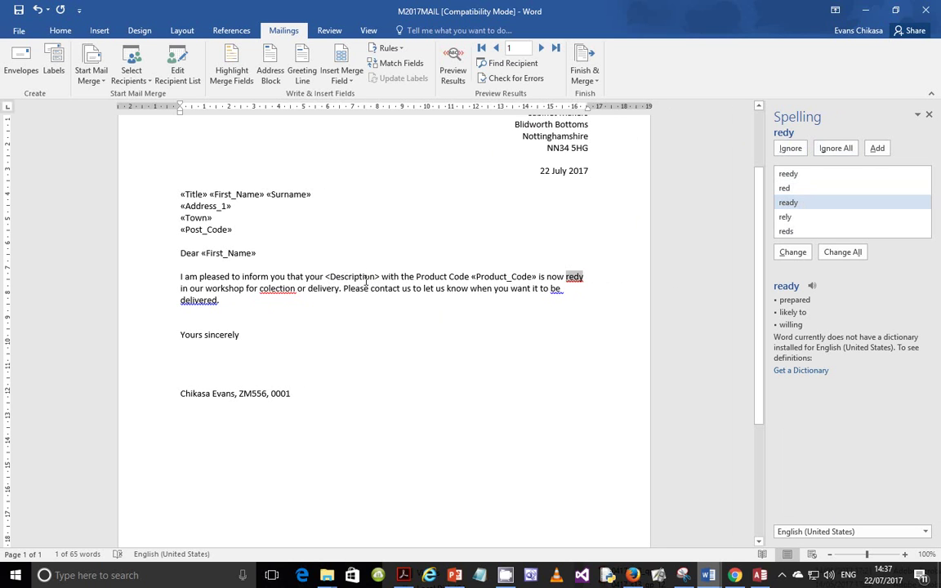
Replace the <Description> placeholder with the Description merge field
drag(326, 276, 379, 276)
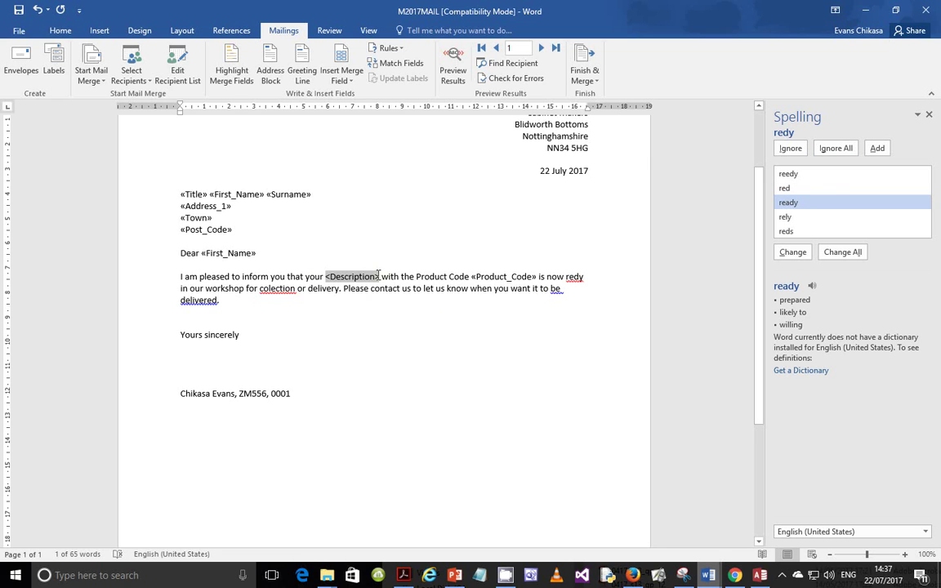
drag(378, 275, 380, 276)
click(353, 79)
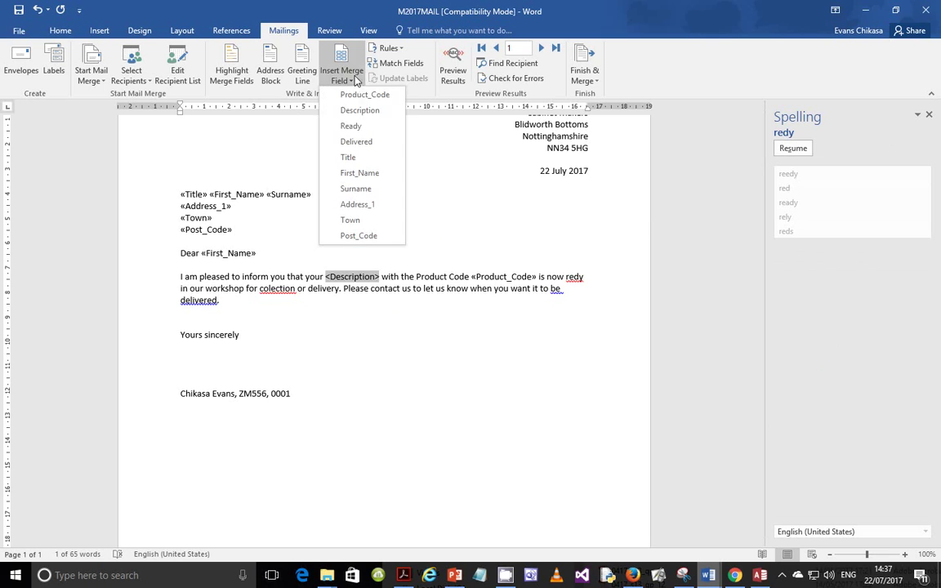
click(336, 104)
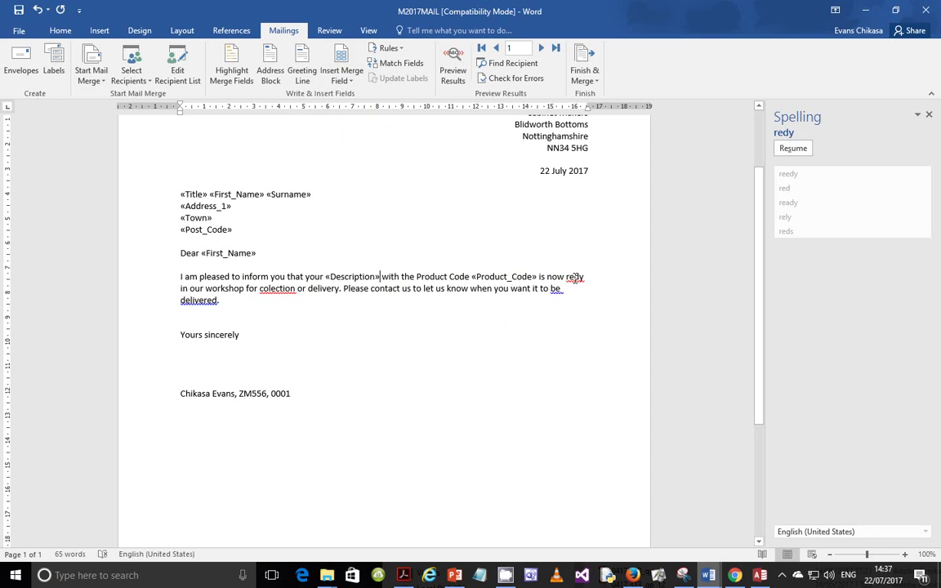
Resume the spelling check, correcting redy to ready and colection to collection
click(792, 148)
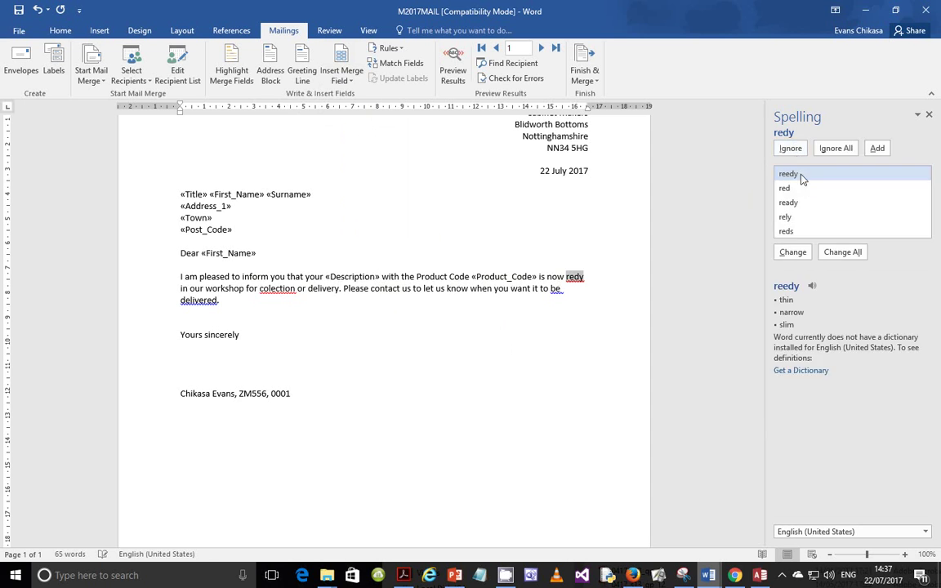
click(792, 206)
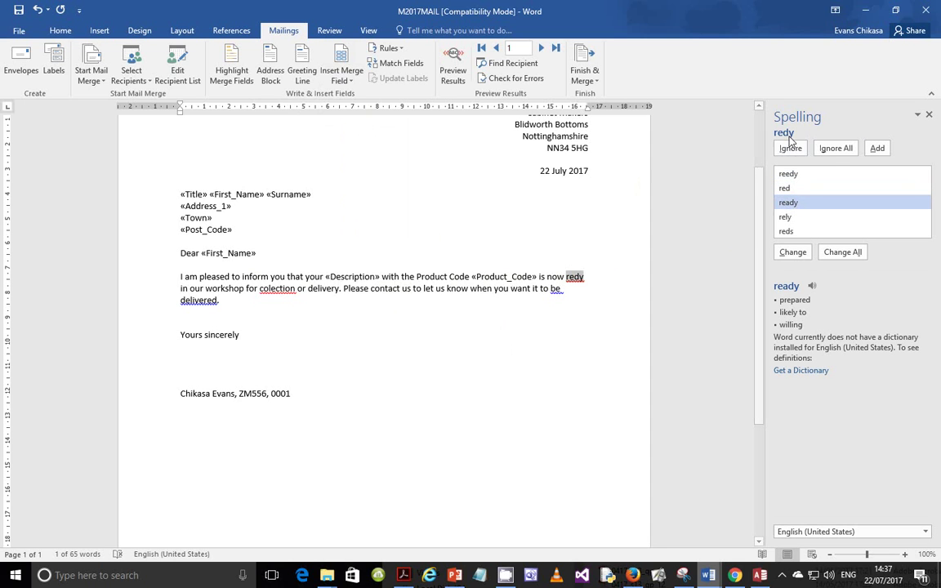
click(792, 253)
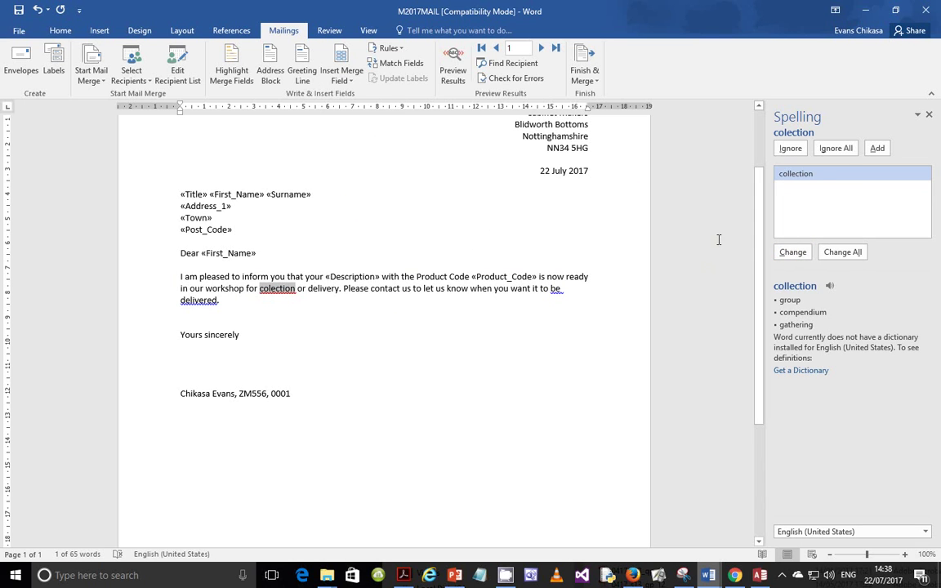
click(790, 252)
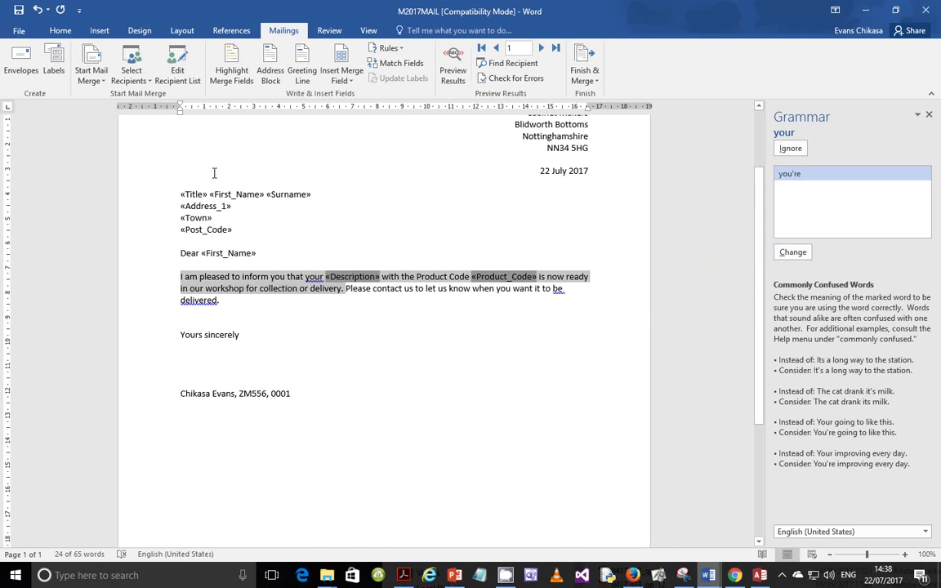
Show the letter's field codes with Alt+F9, revealing the DATE and MERGEFIELD codes
click(398, 539)
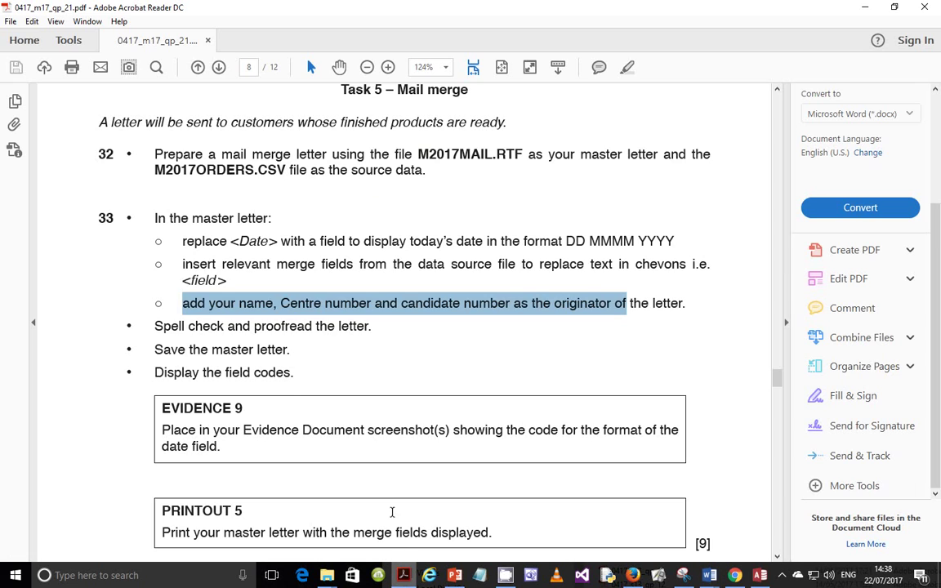
click(159, 350)
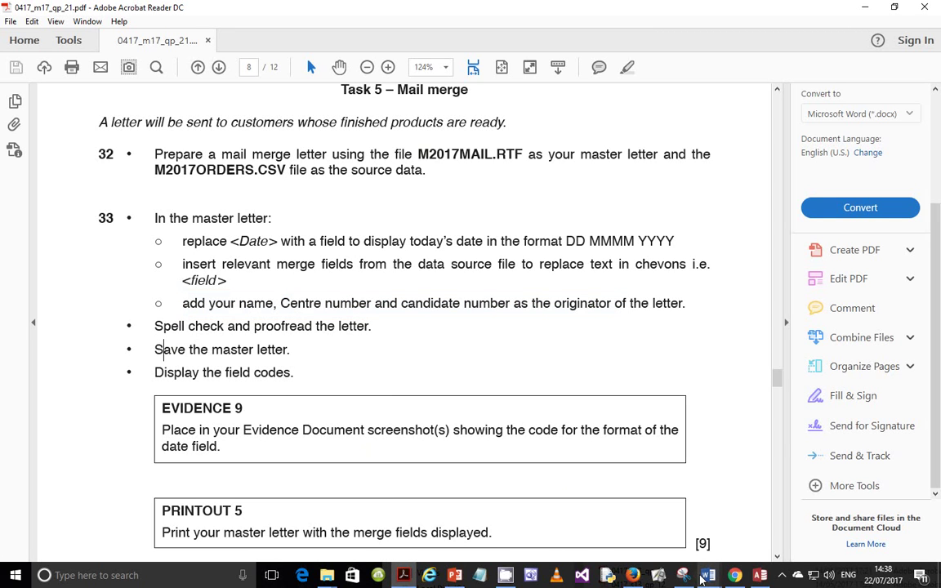
mouse_move(702, 578)
click(765, 482)
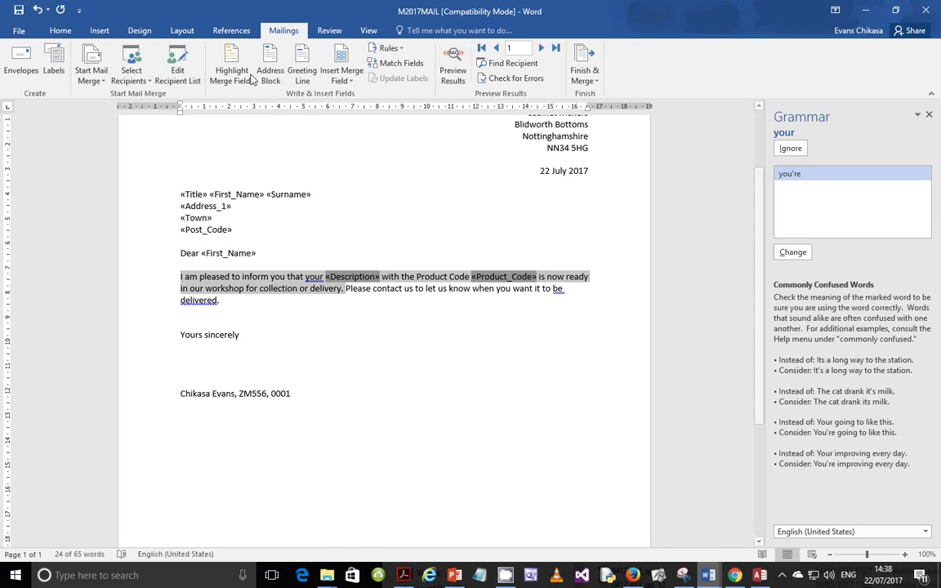
click(361, 160)
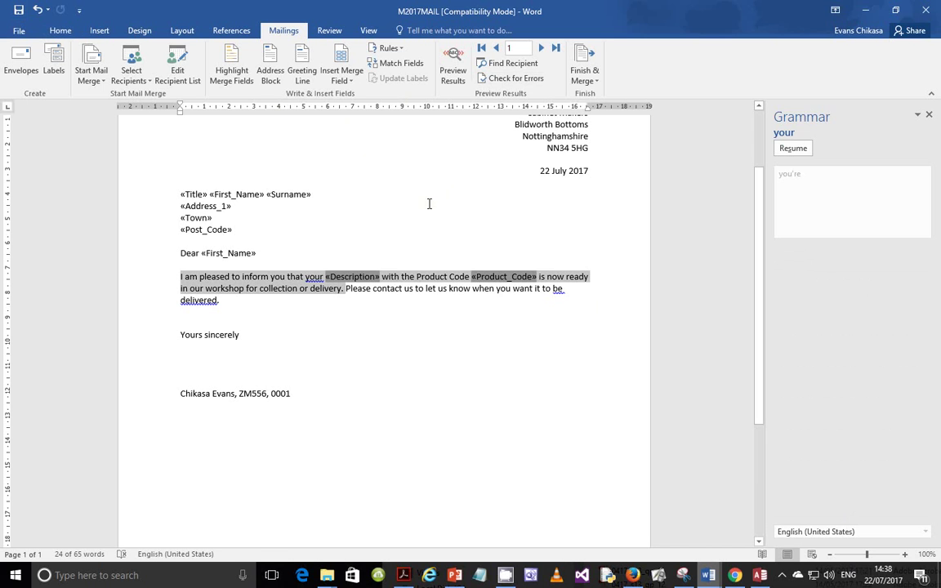
key(alt+F9)
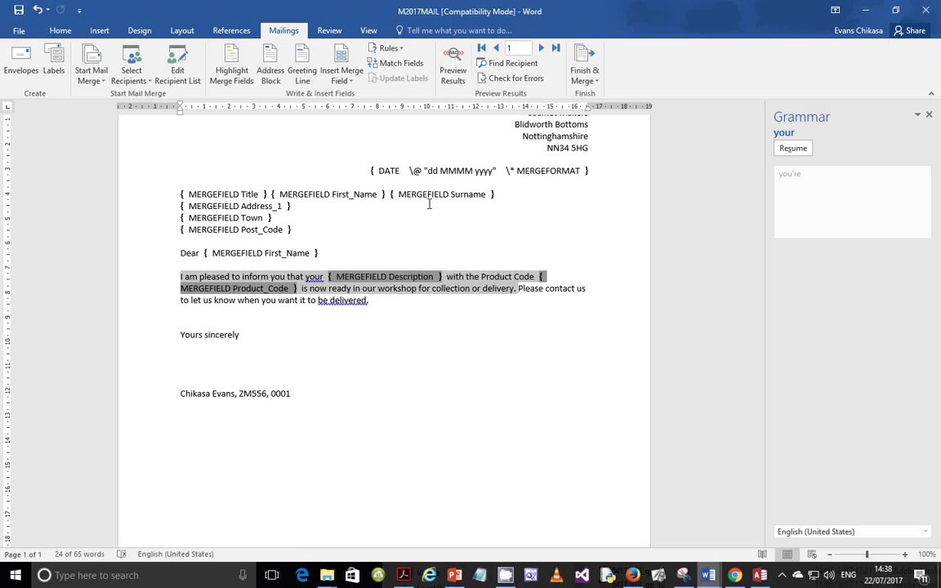
scroll(446, 260, up, 3)
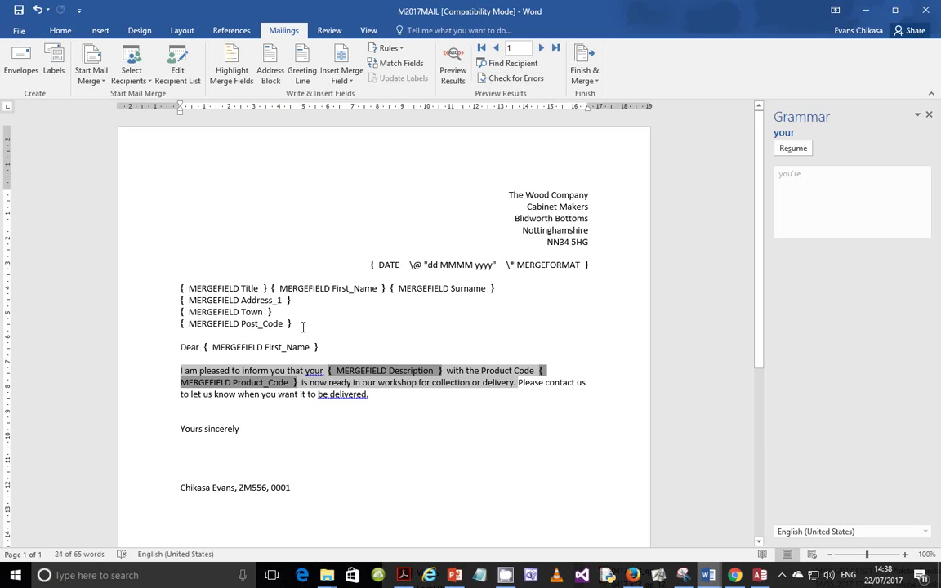
Recheck the exam paper's instructions and return to the M2017MAIL letter
click(403, 575)
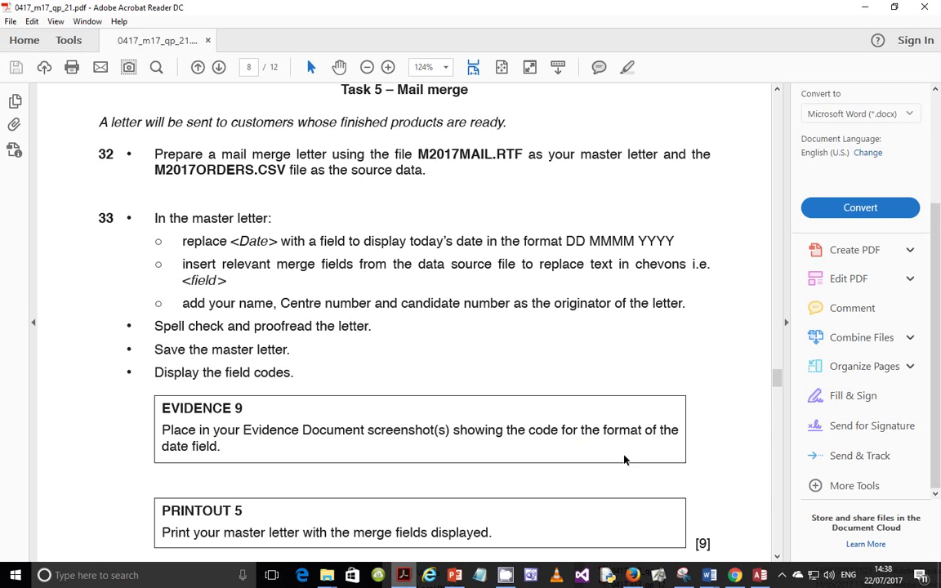
click(709, 574)
click(737, 480)
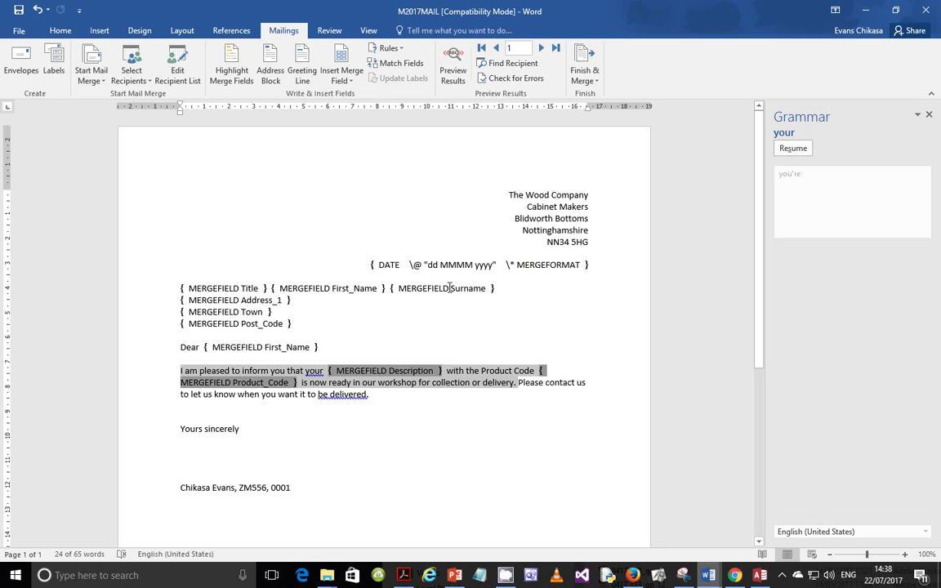
Screenshot the letter with Lightshot, box the DATE field code in red, and copy it
key(Print)
drag(171, 168, 622, 502)
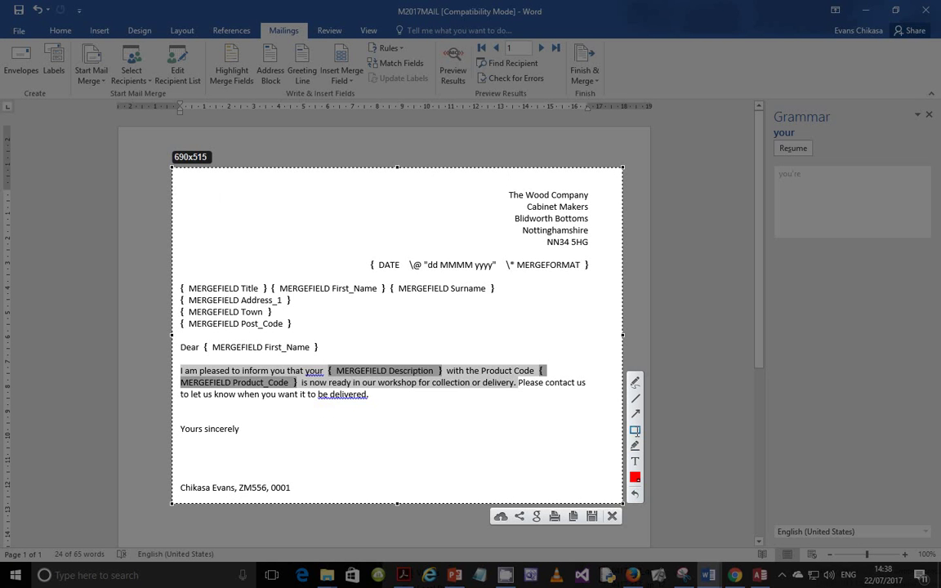
drag(356, 249, 595, 274)
click(574, 514)
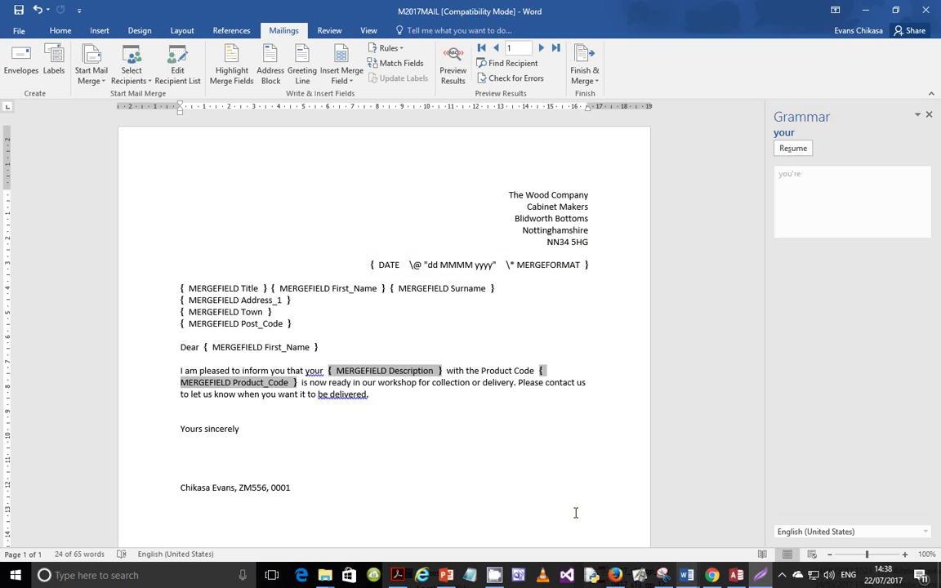
Select the Evidence 9 placeholder line in EVIDENCE0001 for the screenshot
mouse_move(694, 575)
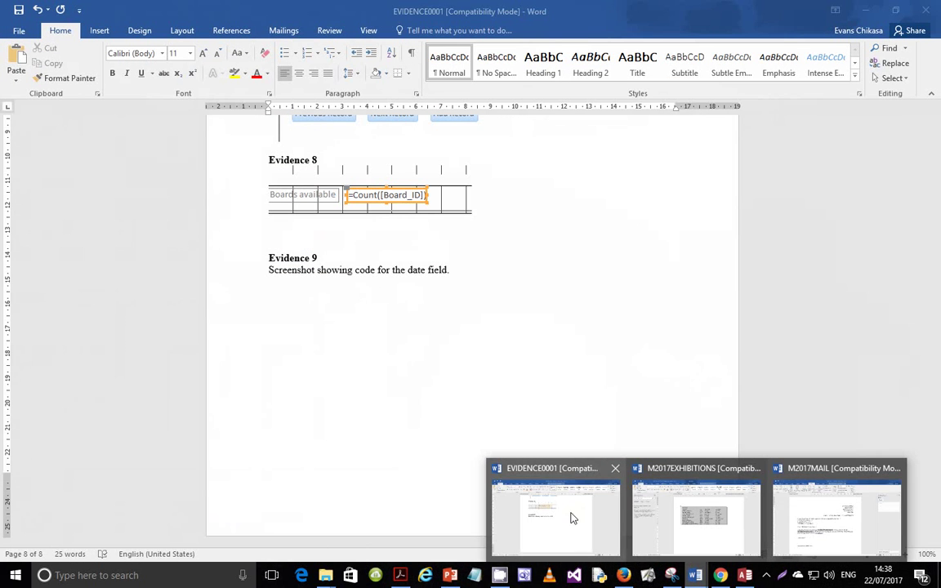
click(563, 514)
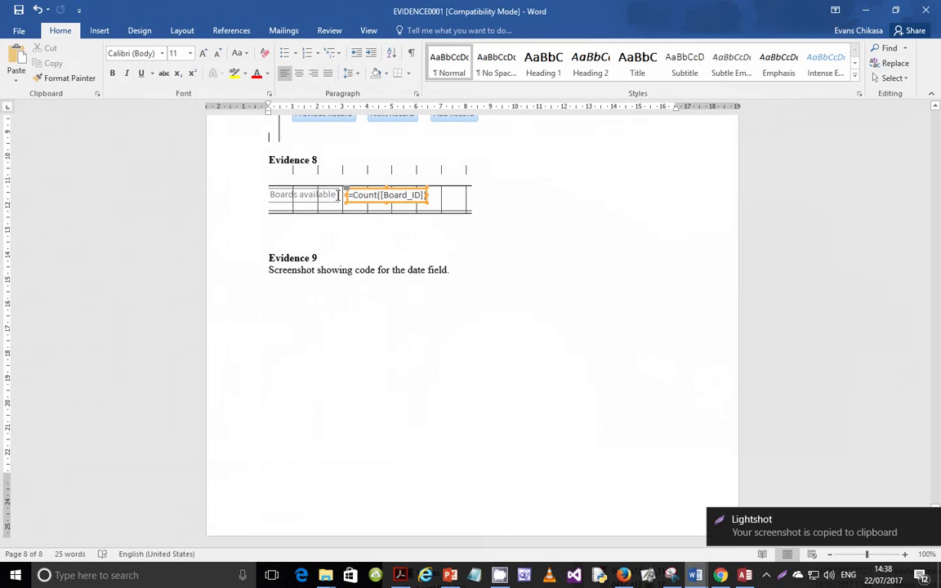
click(395, 279)
triple_click(395, 270)
scroll(397, 272, up, 10)
scroll(497, 446, down, 2)
Read further in the exam paper, then return to the M2017MAIL letter
mouse_move(708, 575)
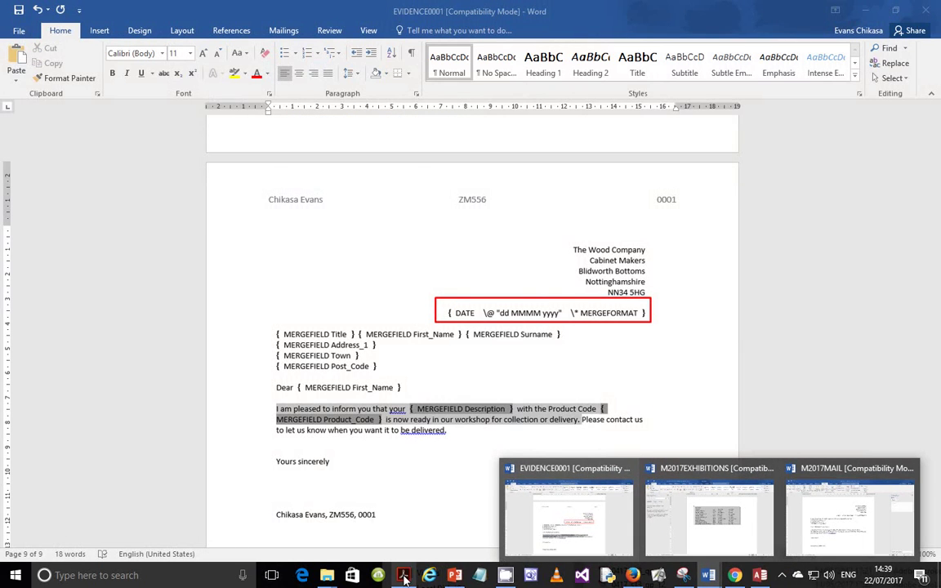
click(403, 575)
scroll(355, 389, down, 1)
scroll(355, 389, down, 2)
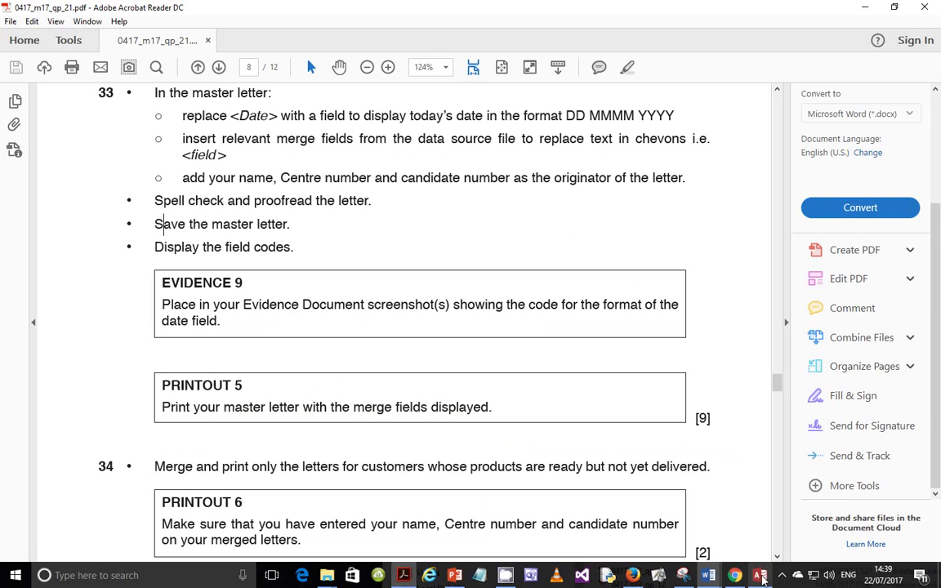
click(713, 577)
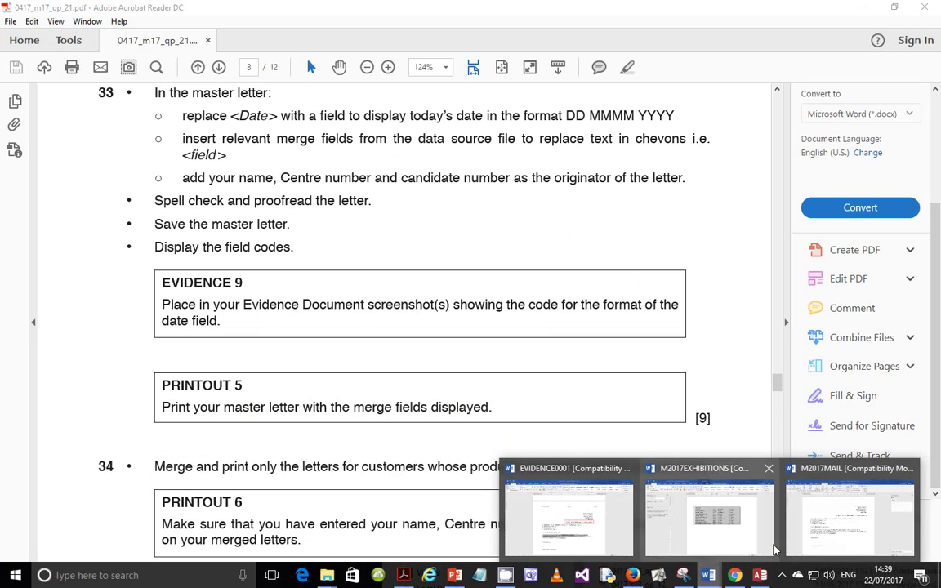
click(850, 537)
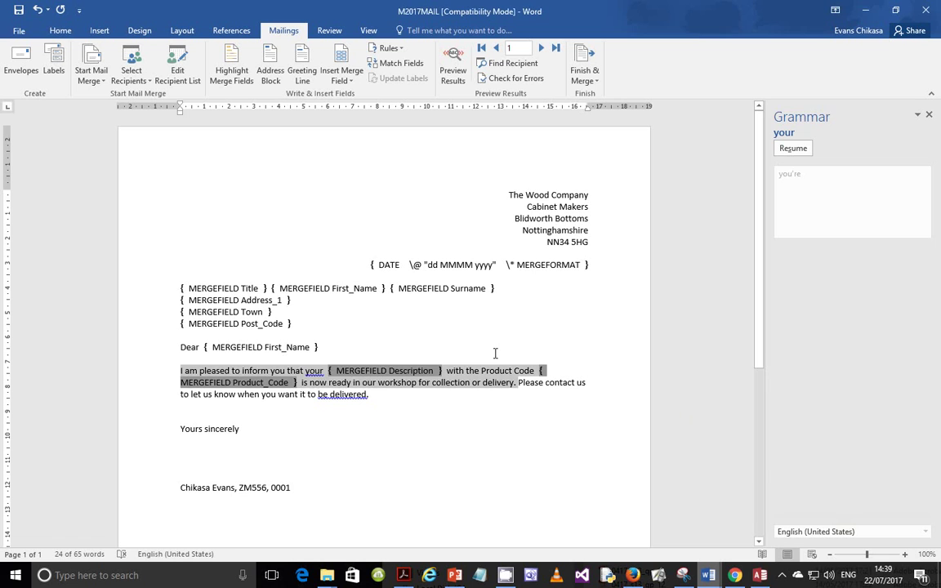
click(452, 426)
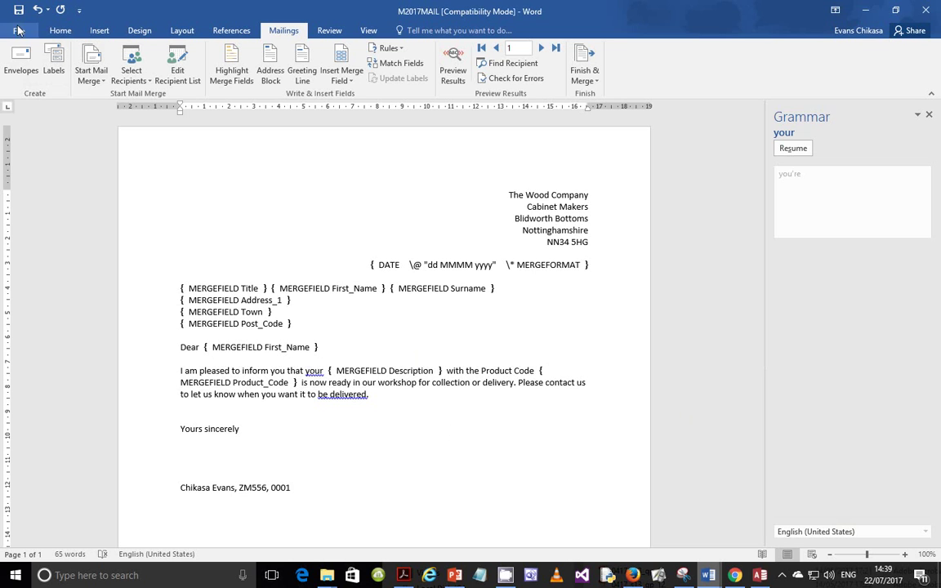
click(19, 30)
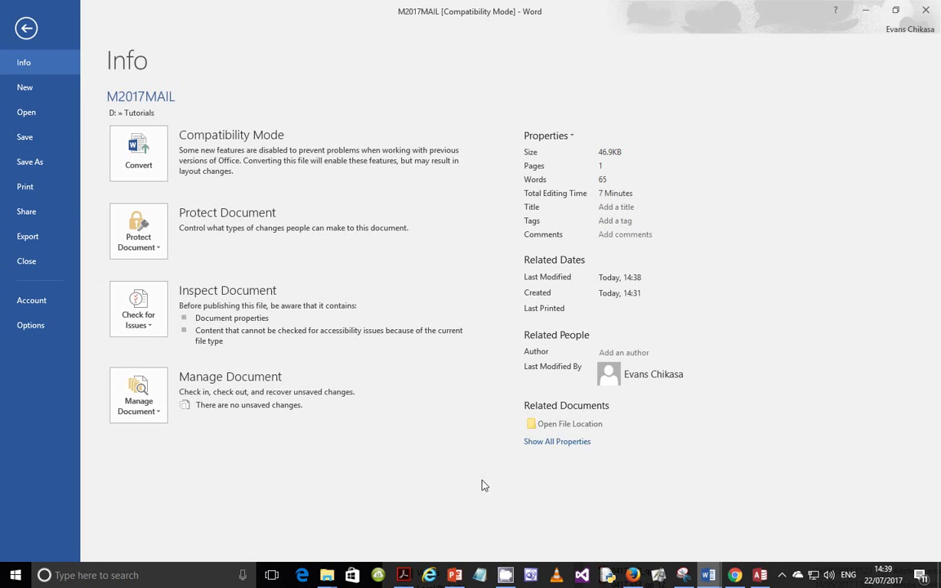
Crop the Evidence 9 screenshot in EVIDENCE0001 to just the red-boxed DATE field code
mouse_move(705, 563)
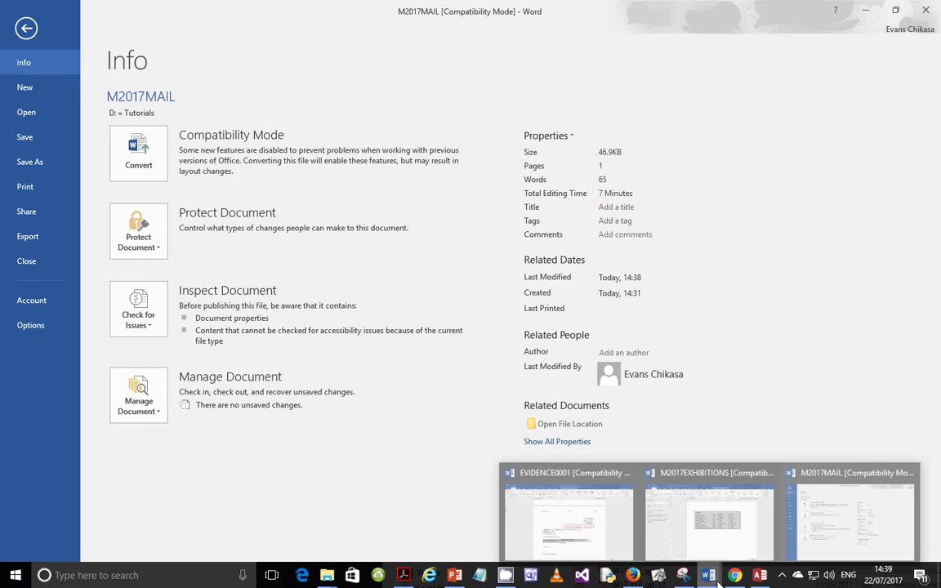
click(597, 522)
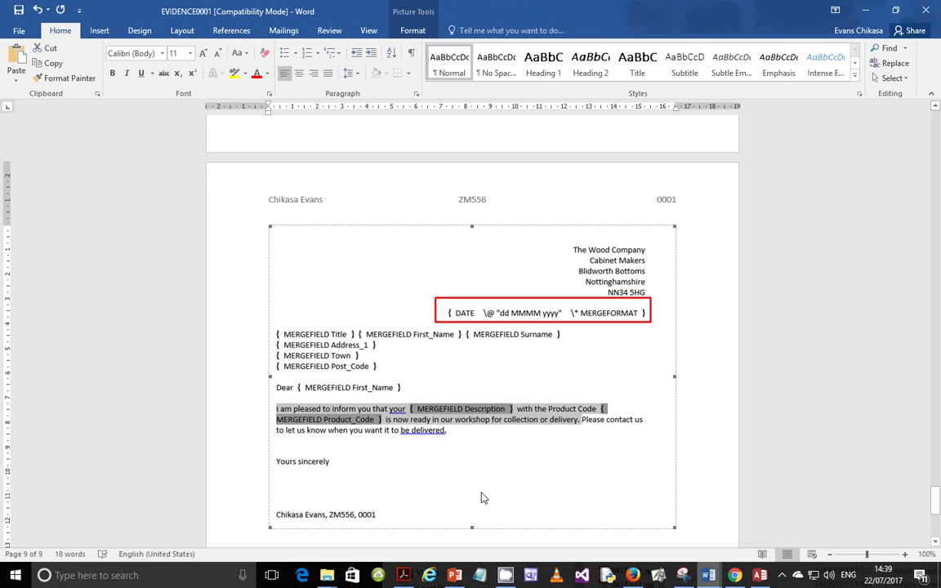
click(412, 30)
click(561, 61)
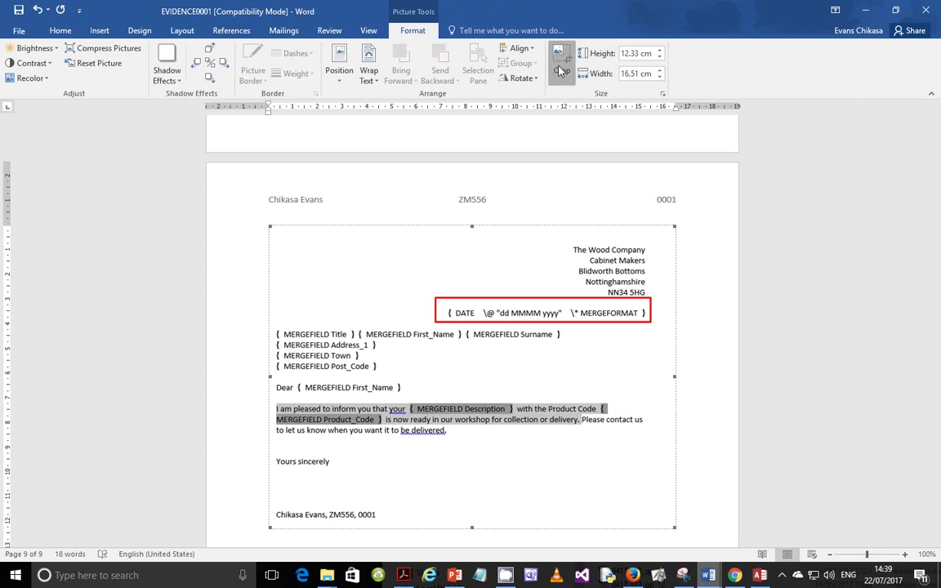
drag(473, 529, 482, 325)
drag(472, 268, 472, 333)
drag(272, 284, 434, 285)
click(589, 338)
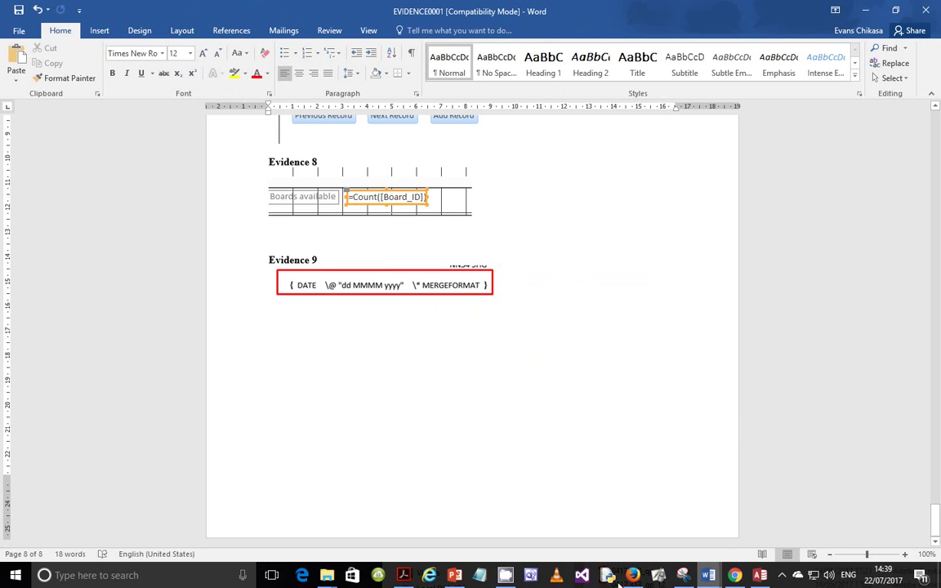
Check the M2017MAIL letter in print preview, then return to editing it
mouse_move(708, 574)
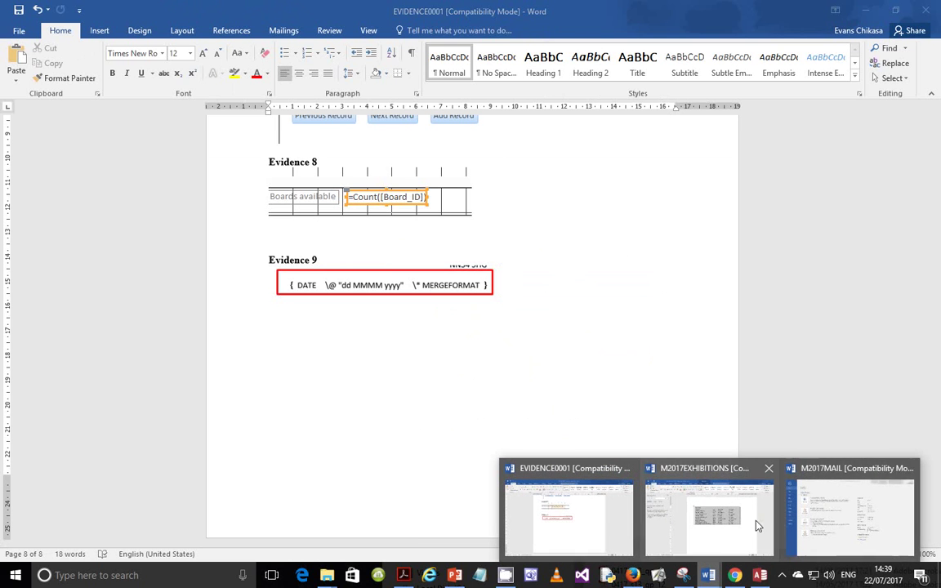
click(841, 515)
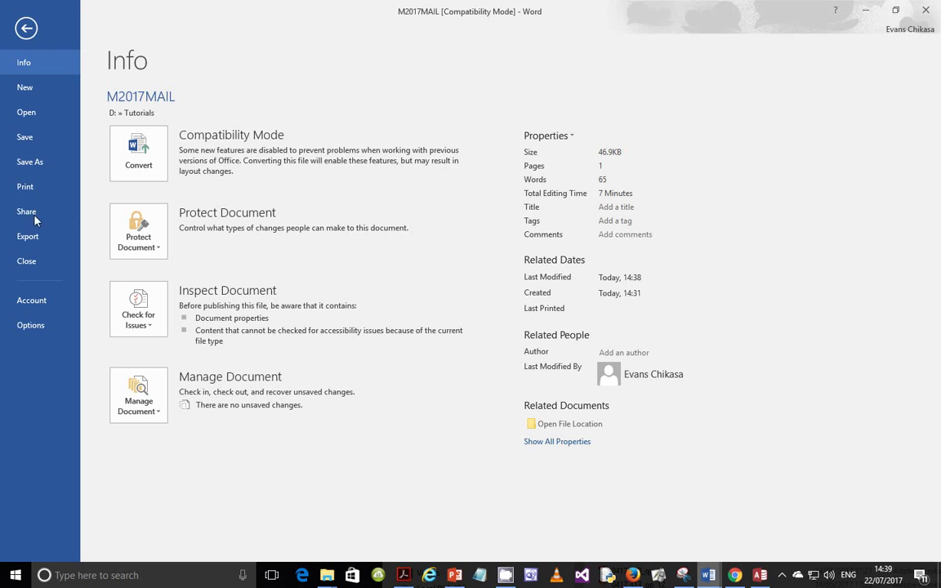
click(25, 187)
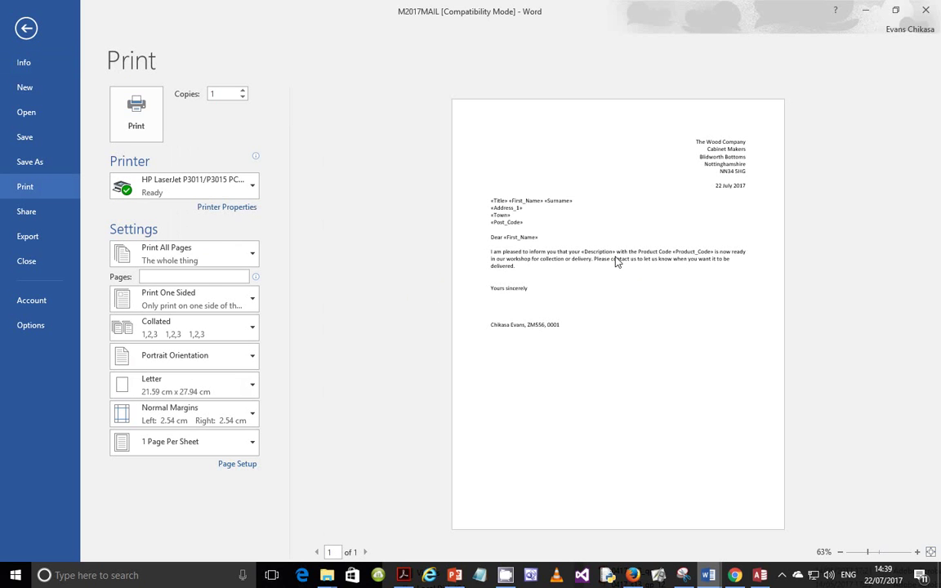
click(25, 27)
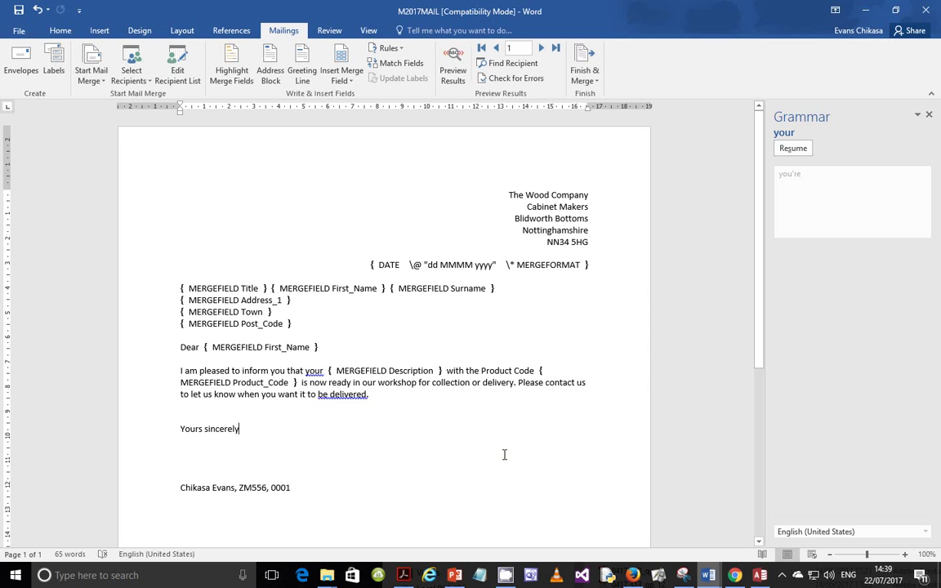
click(735, 575)
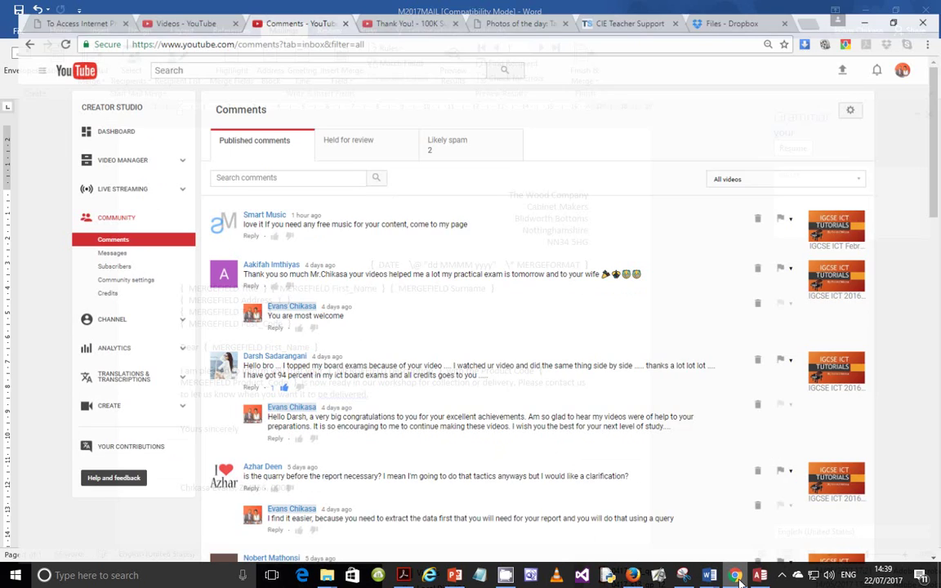
Read question 34 in the exam paper PDF, then bring the M2017MAIL letter back to the front
click(736, 575)
click(403, 575)
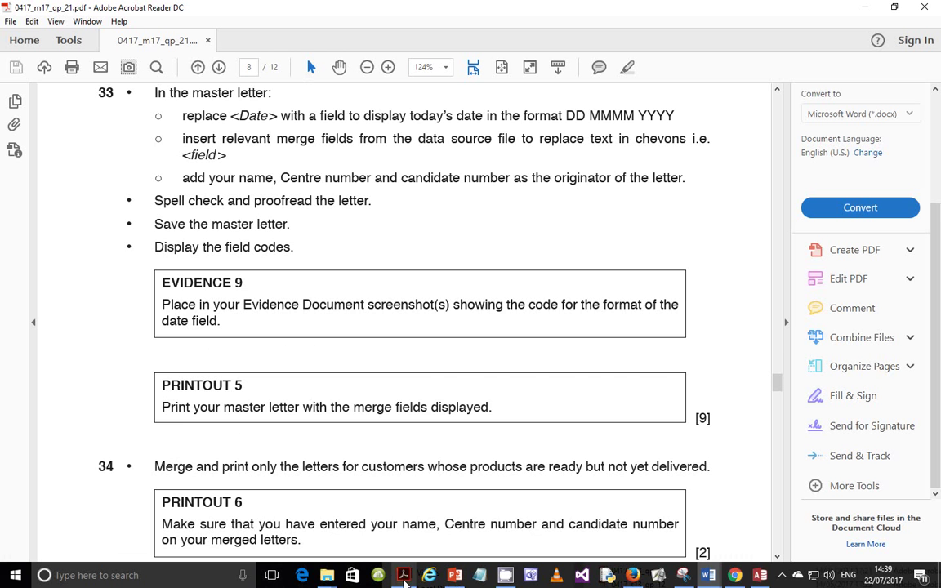
scroll(385, 438, down, 3)
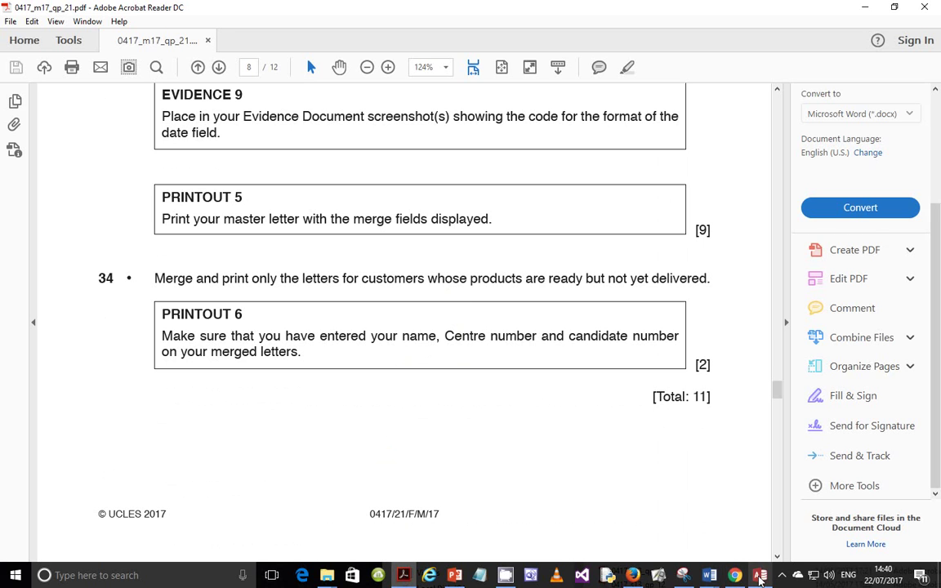
click(709, 575)
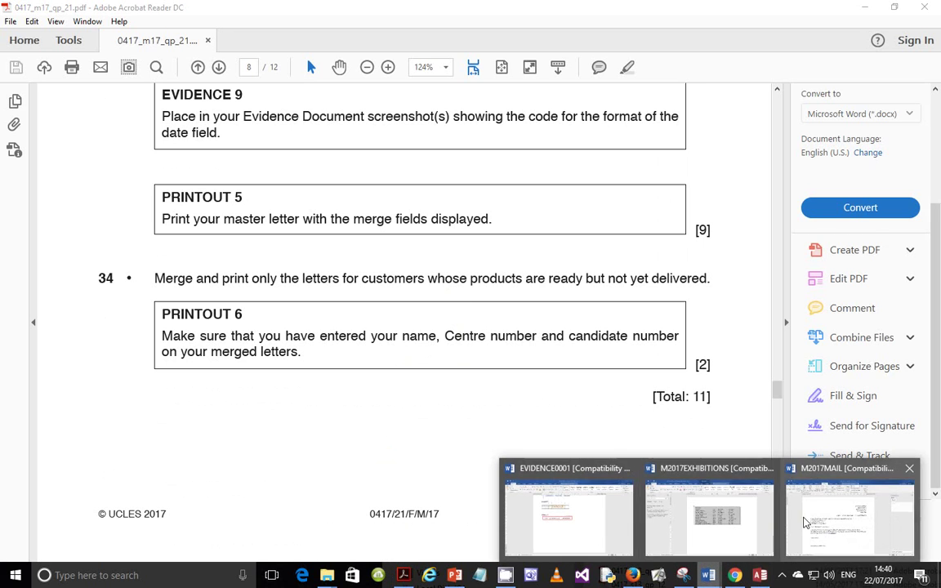
click(829, 520)
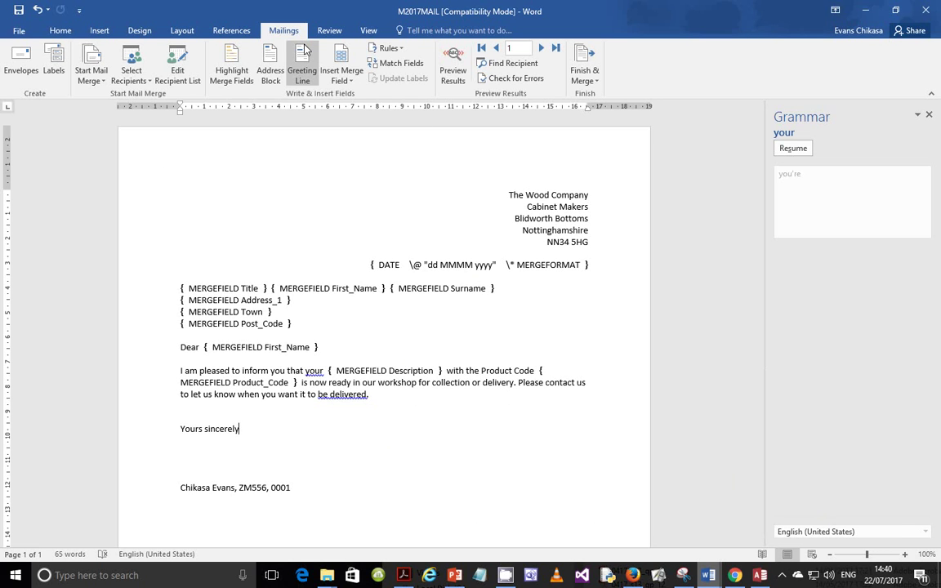
Show field results and filter recipients to Ready equal to Yes and Delivered equal to No
key(alt+F9)
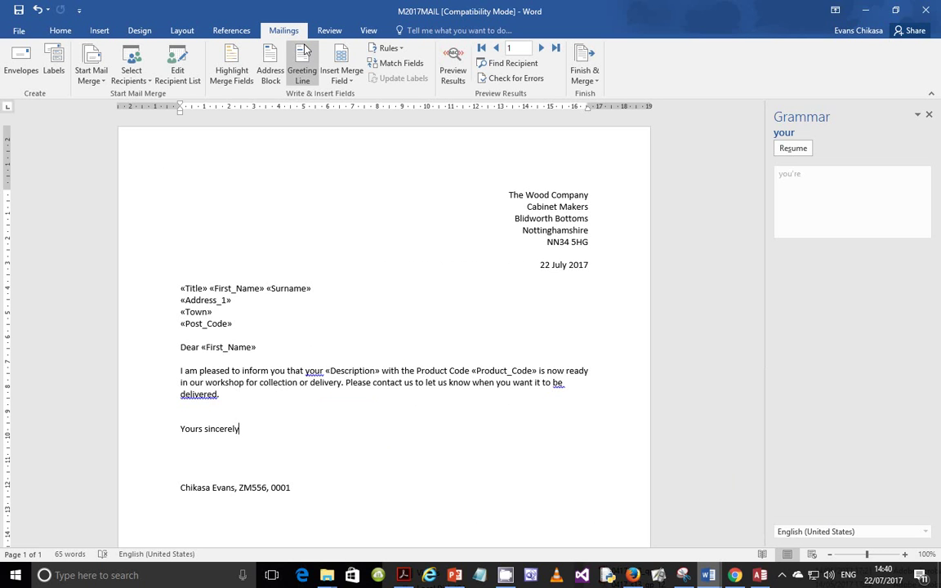
click(177, 75)
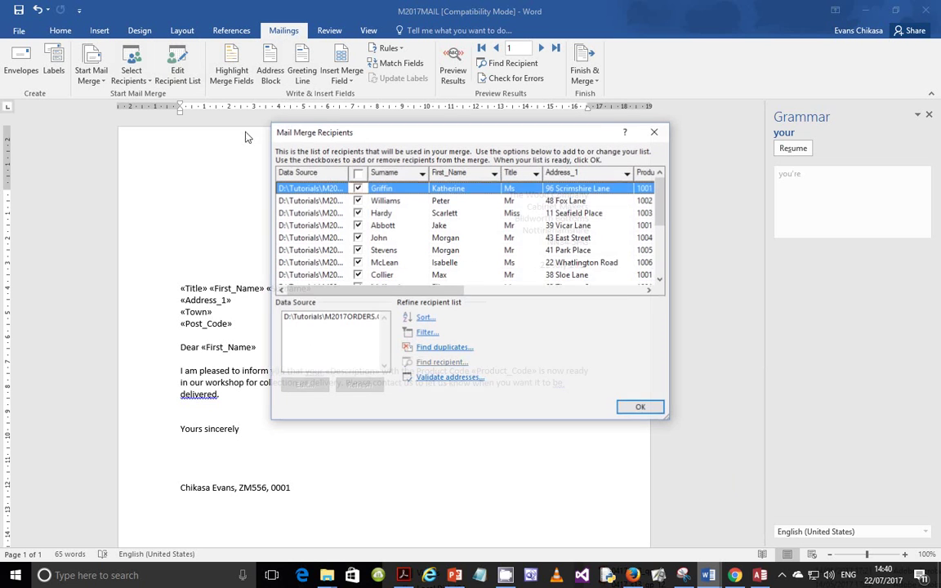
click(423, 335)
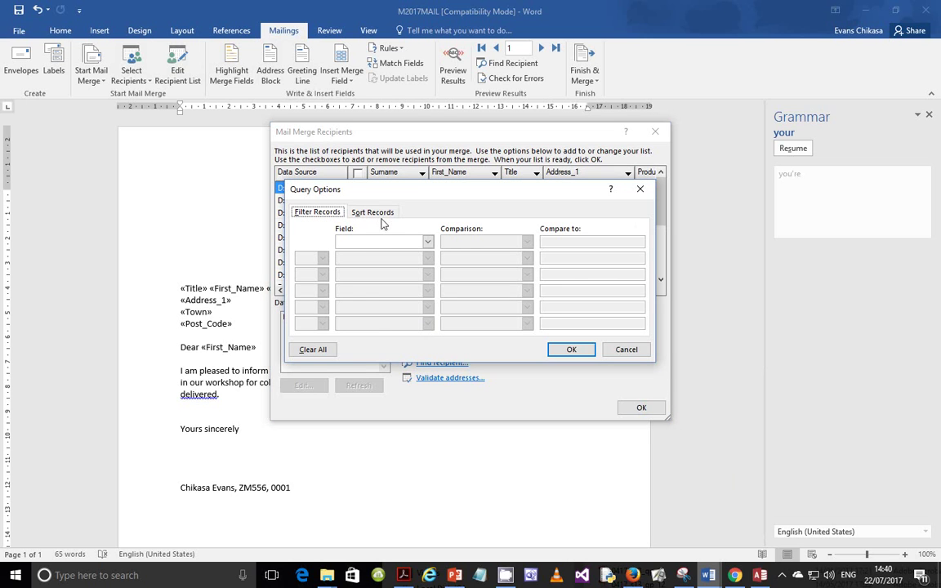
click(427, 242)
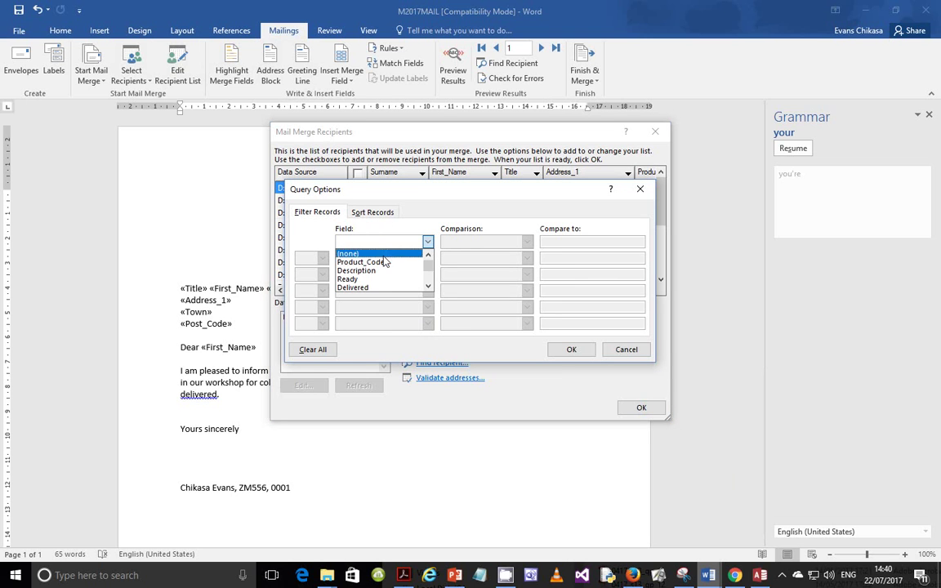
click(371, 278)
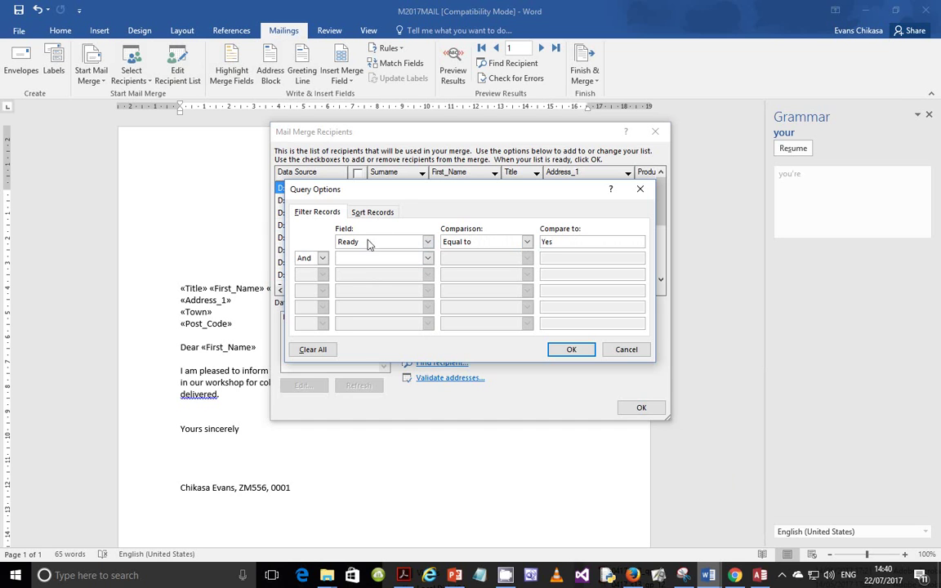
click(427, 258)
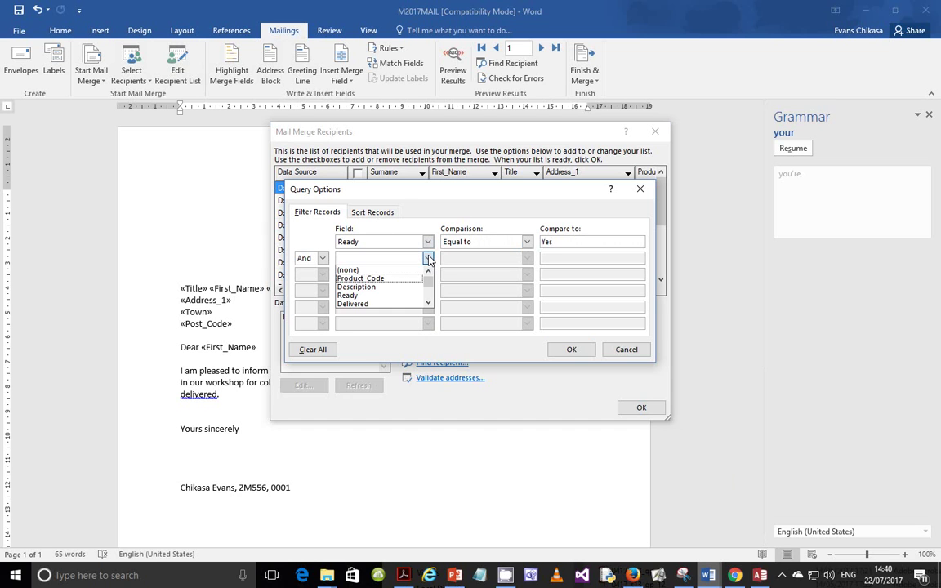
click(359, 304)
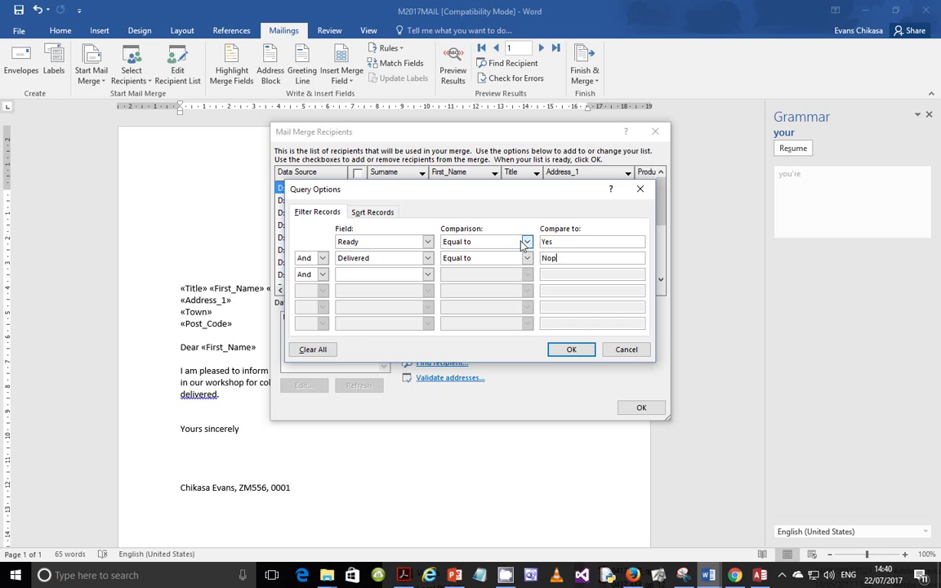
click(571, 349)
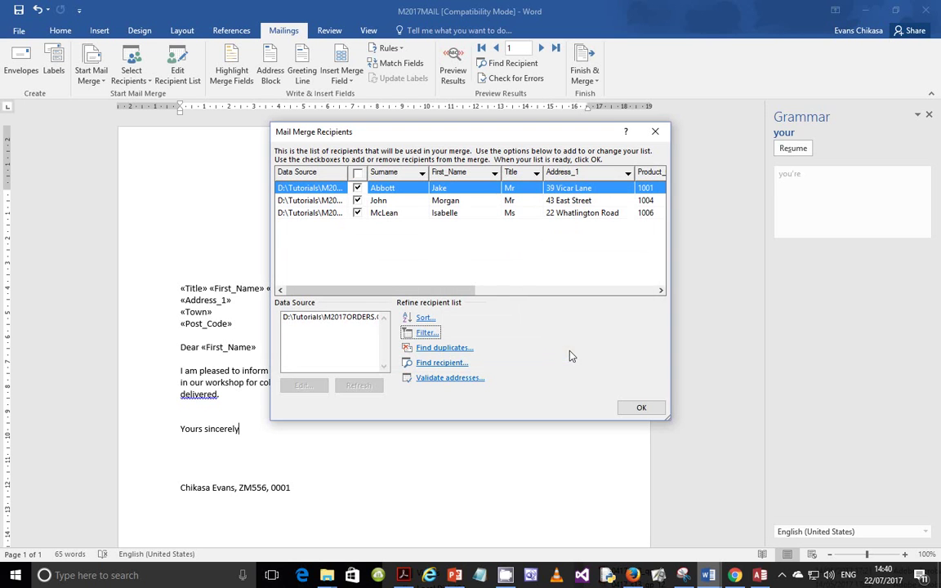
click(641, 407)
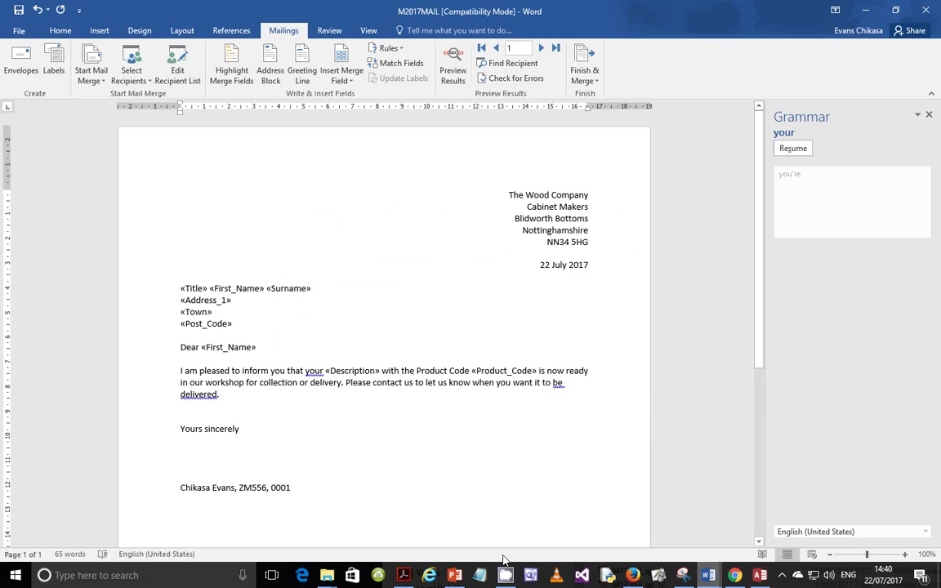
click(378, 578)
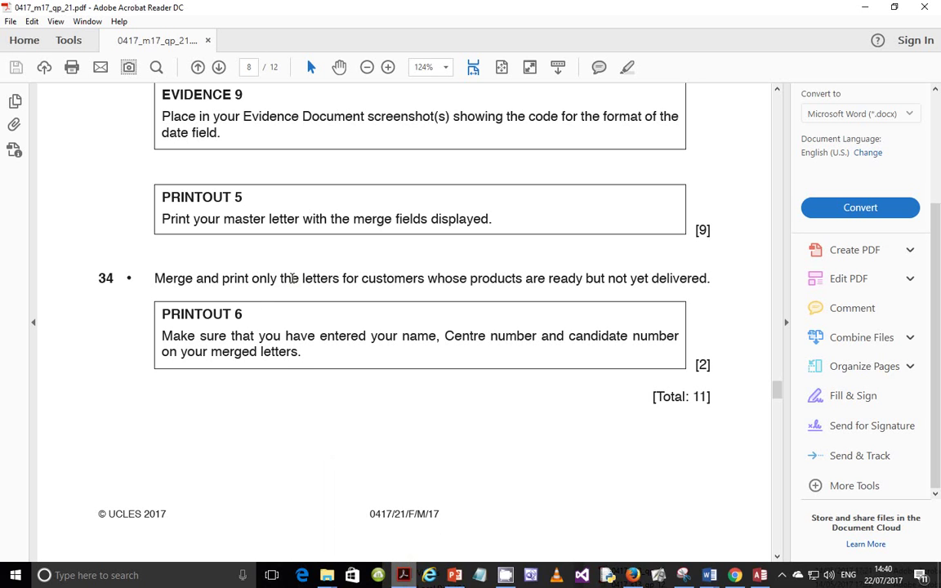
Mark 'customers' in question 34, then bring the M2017MAIL letter back to the front
double_click(364, 278)
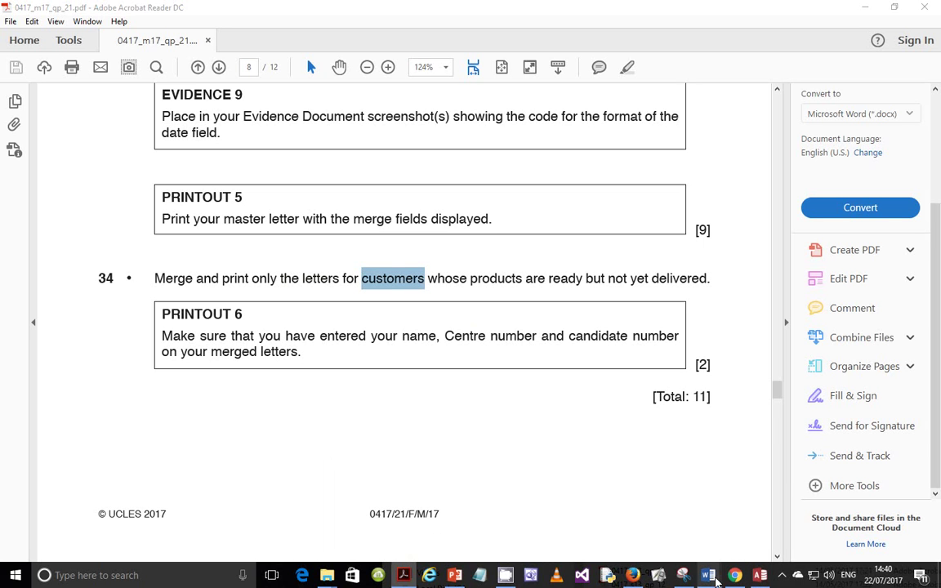
mouse_move(708, 575)
click(822, 520)
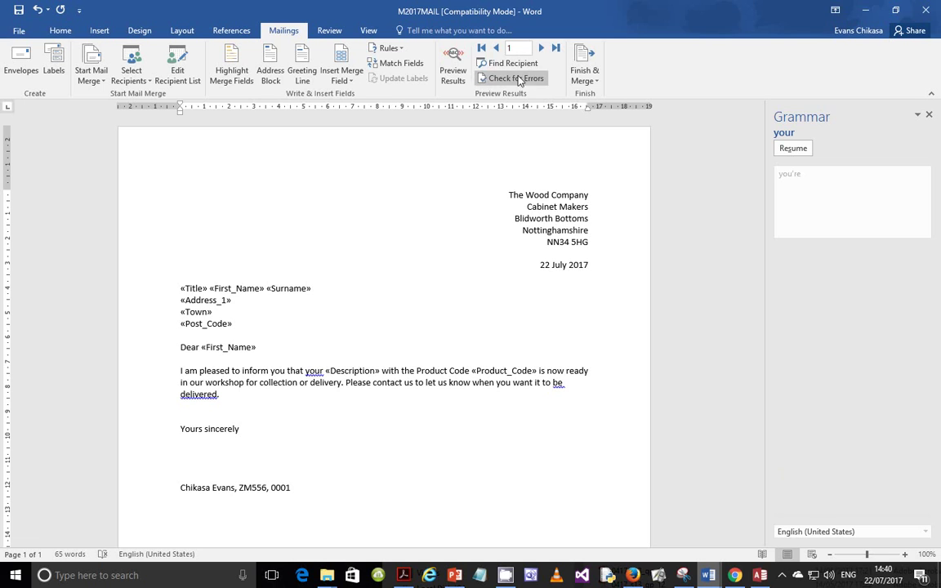
Preview the merged letters up to the third recipient's Oak Table, Product Code 1006
click(452, 69)
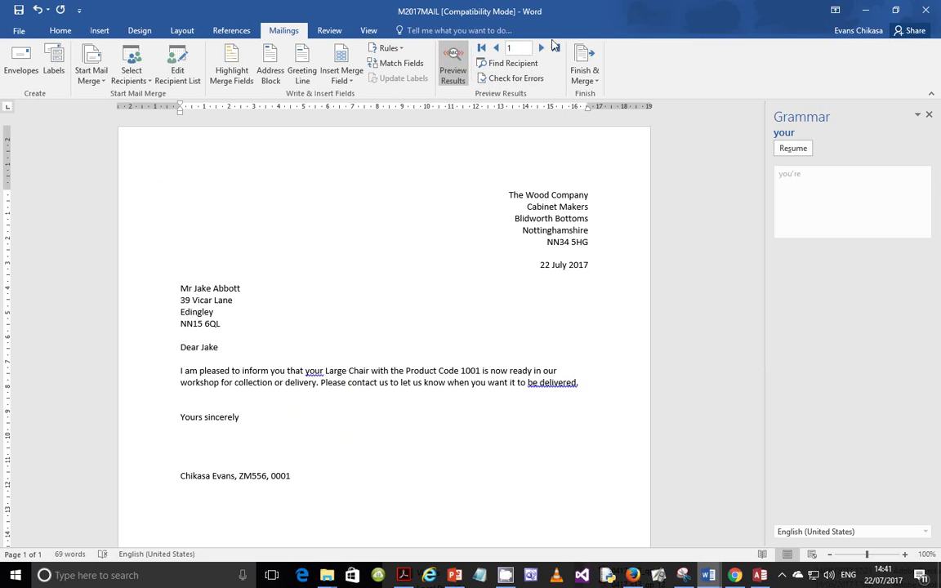
click(542, 48)
click(542, 48)
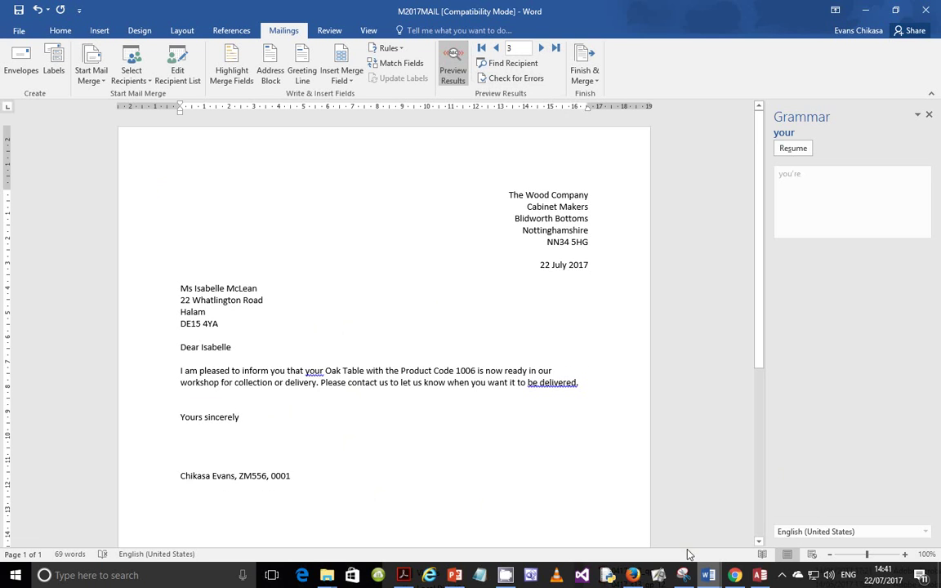
mouse_move(759, 578)
click(595, 76)
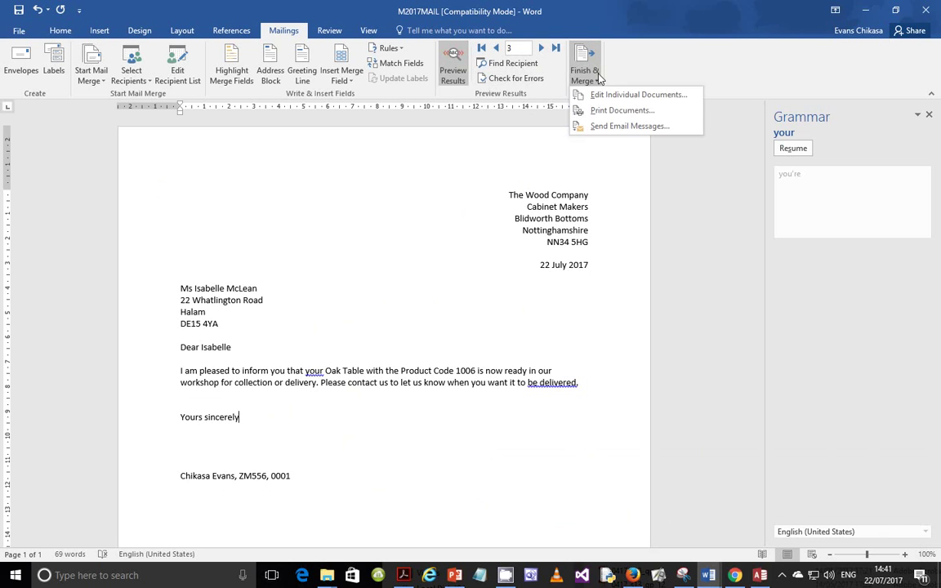
Open and cancel both Print Documents and Edit Individual Documents, then return to the exam paper
click(658, 111)
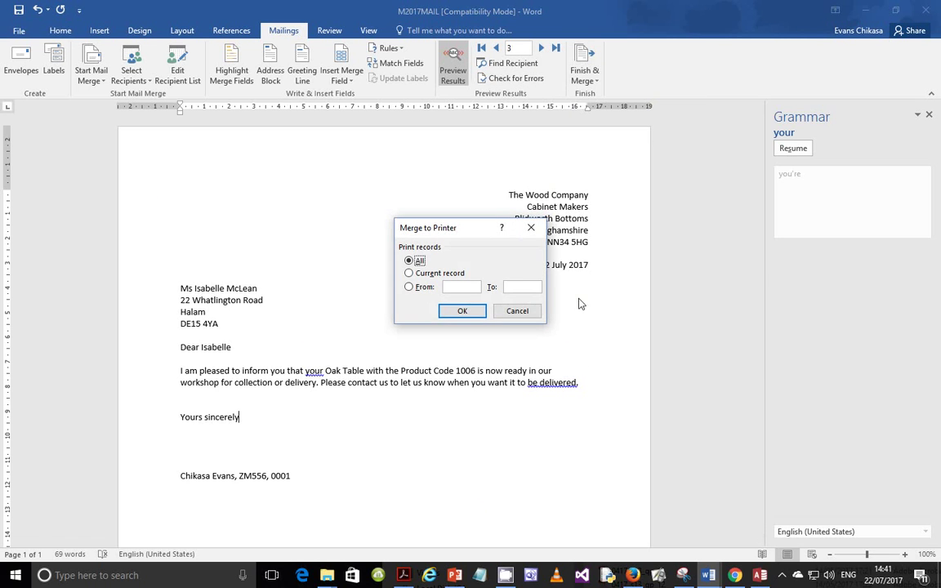
click(513, 311)
click(598, 78)
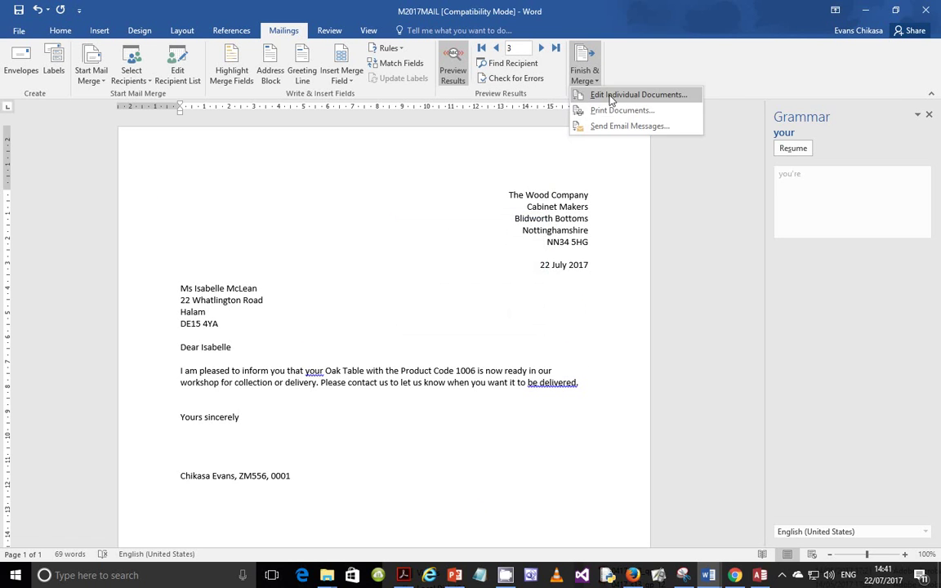
click(637, 95)
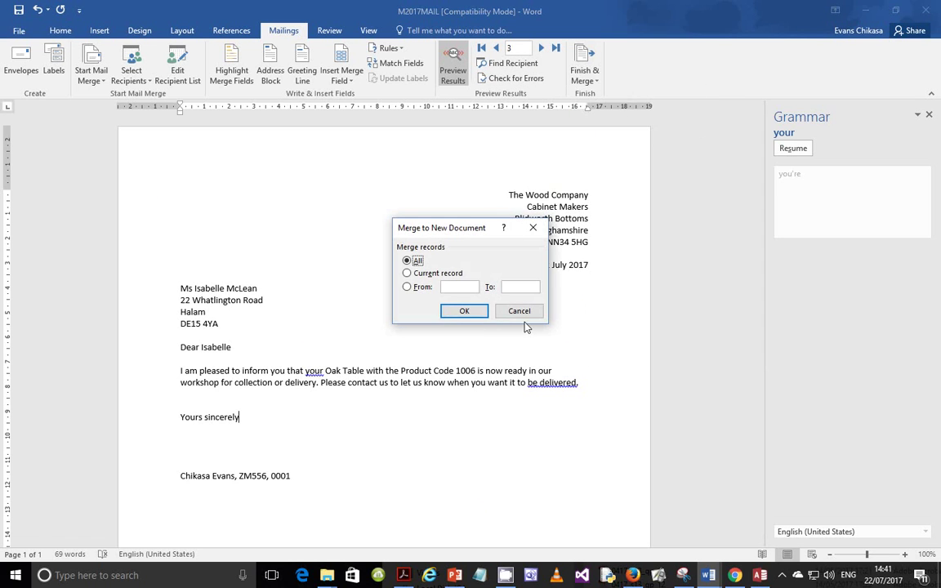
click(519, 309)
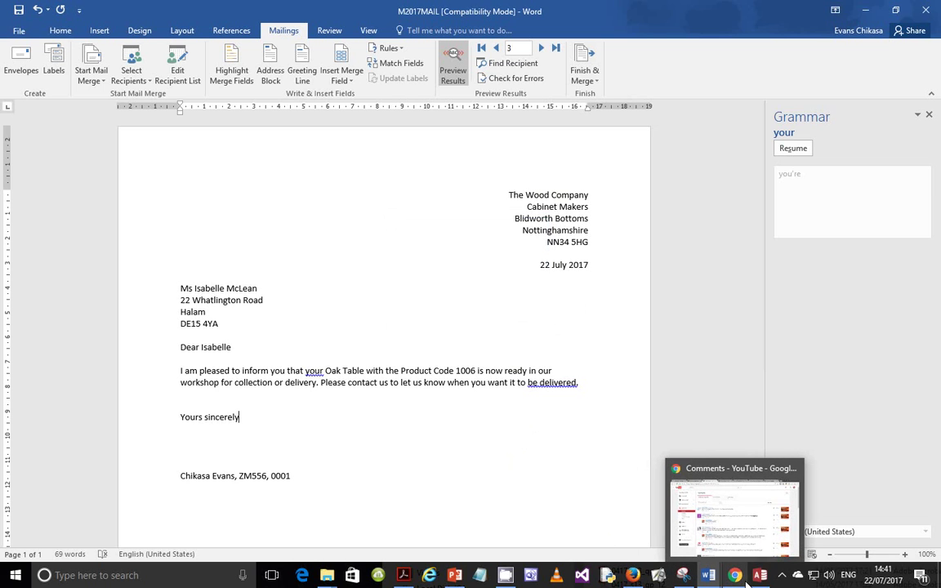
click(403, 575)
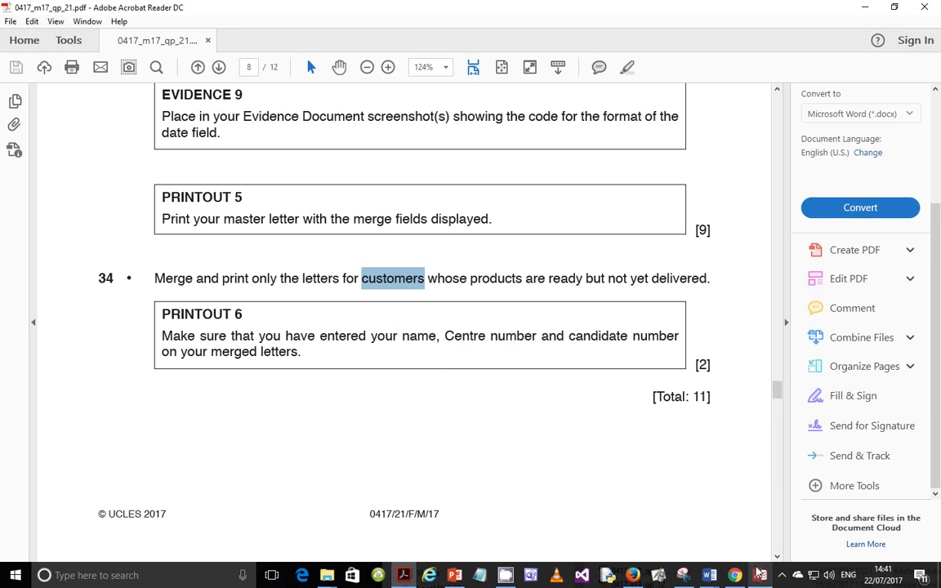
Check the candidate details line at the bottom of the previewed M2017MAIL letter
click(708, 574)
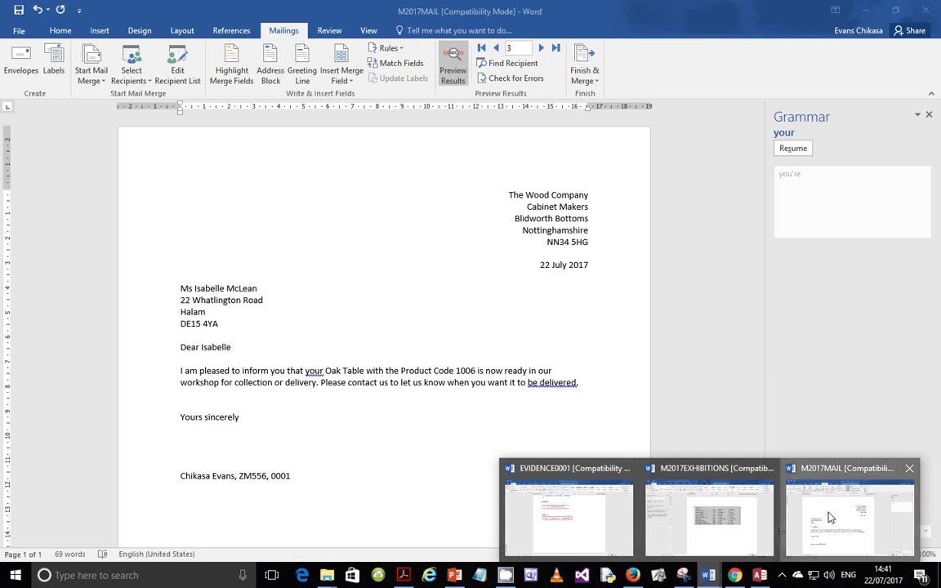
click(832, 516)
drag(306, 479, 183, 463)
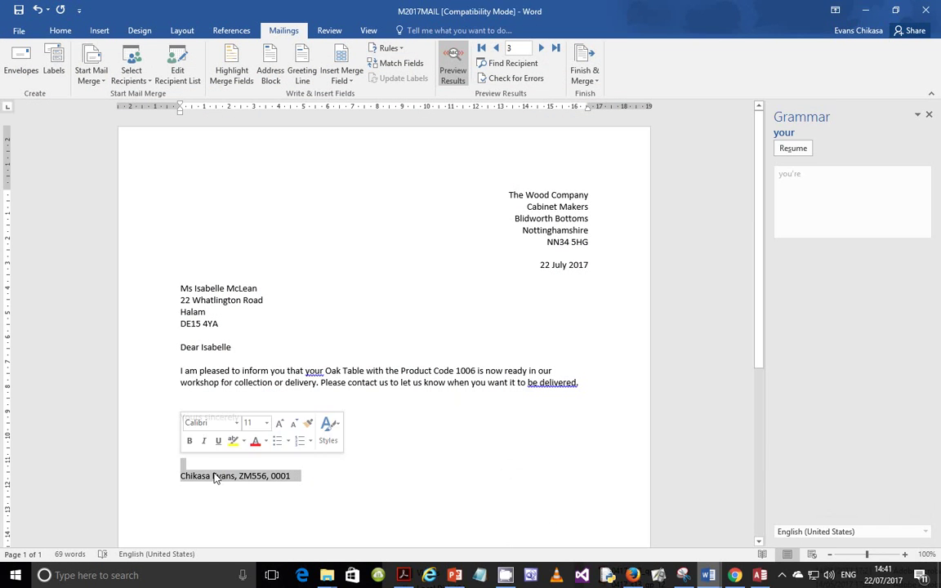
click(343, 484)
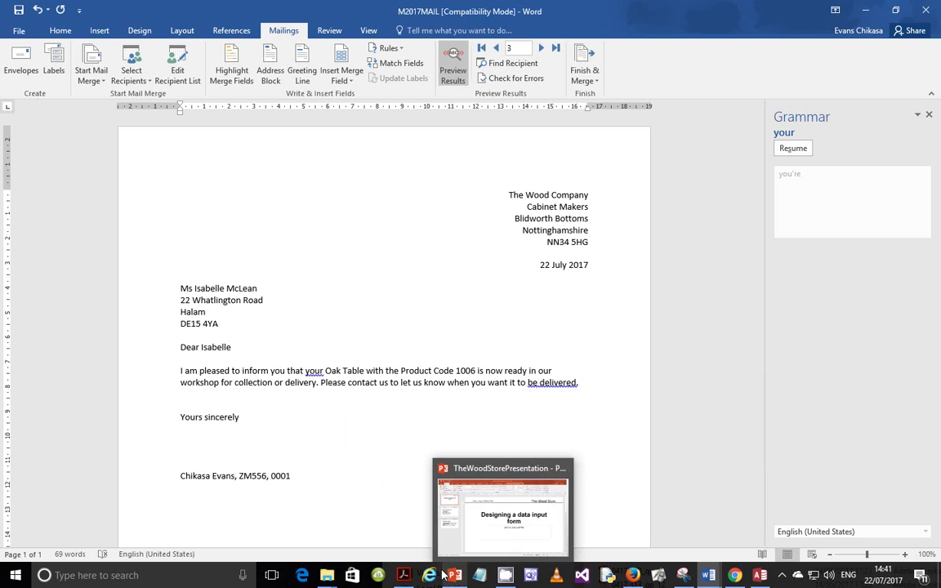
Scroll the exam paper to page 9 and Task 6's Evidence Document instructions
click(394, 535)
scroll(424, 304, down, 4)
scroll(424, 305, down, 4)
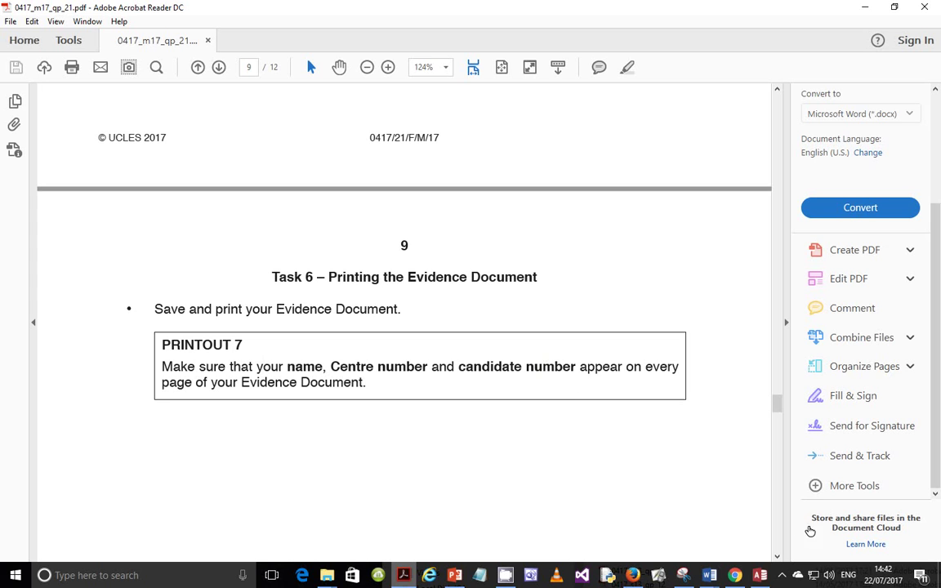
click(782, 575)
click(767, 497)
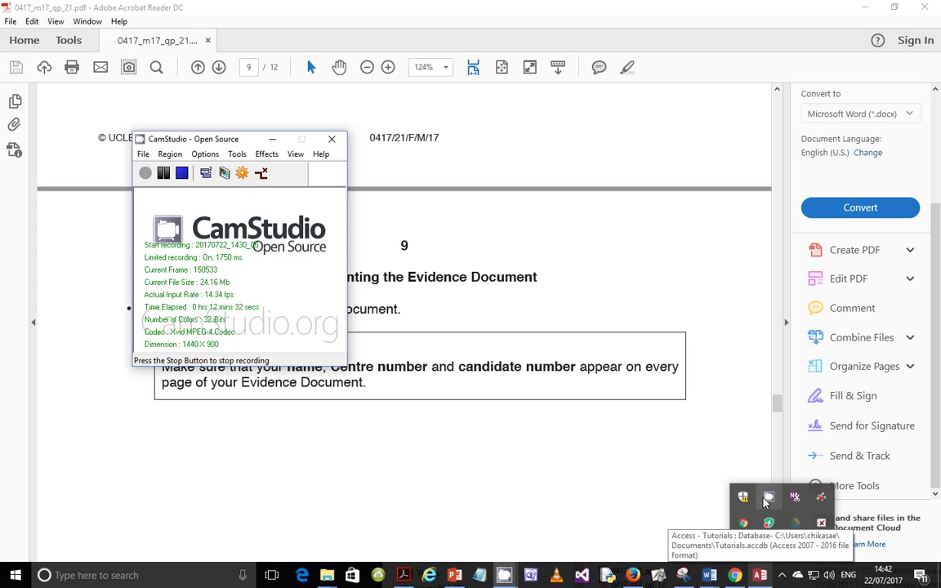